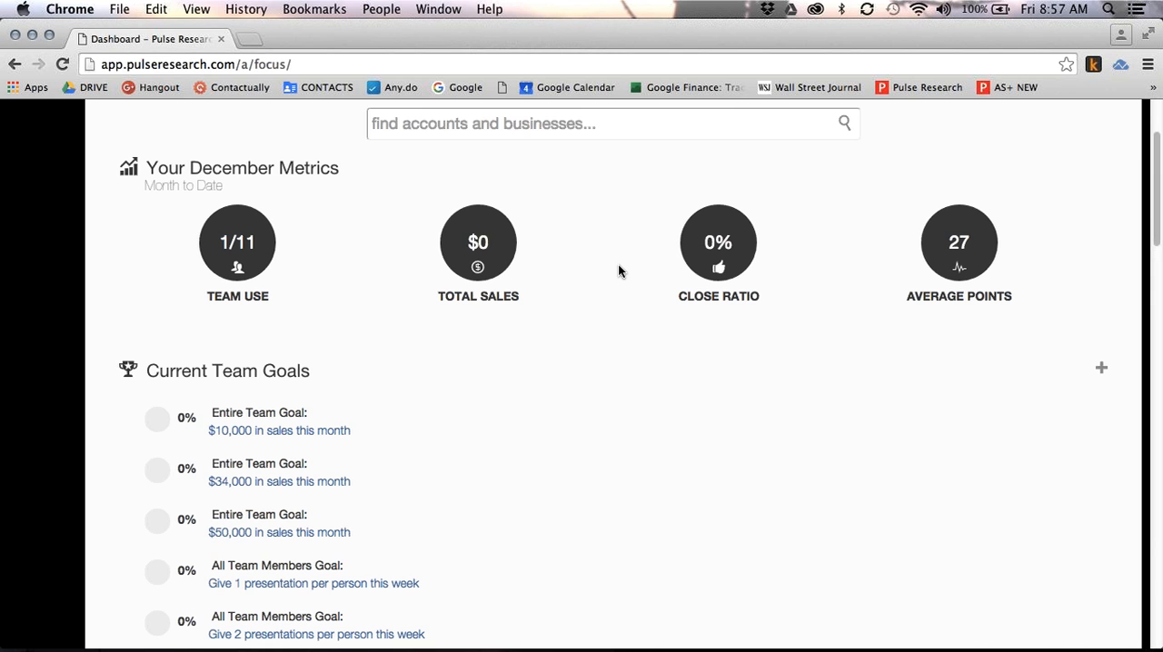
Search accounts and businesses for "lumber" and start a OnePage / Lite presentation for Meek Lumber
type("lumber")
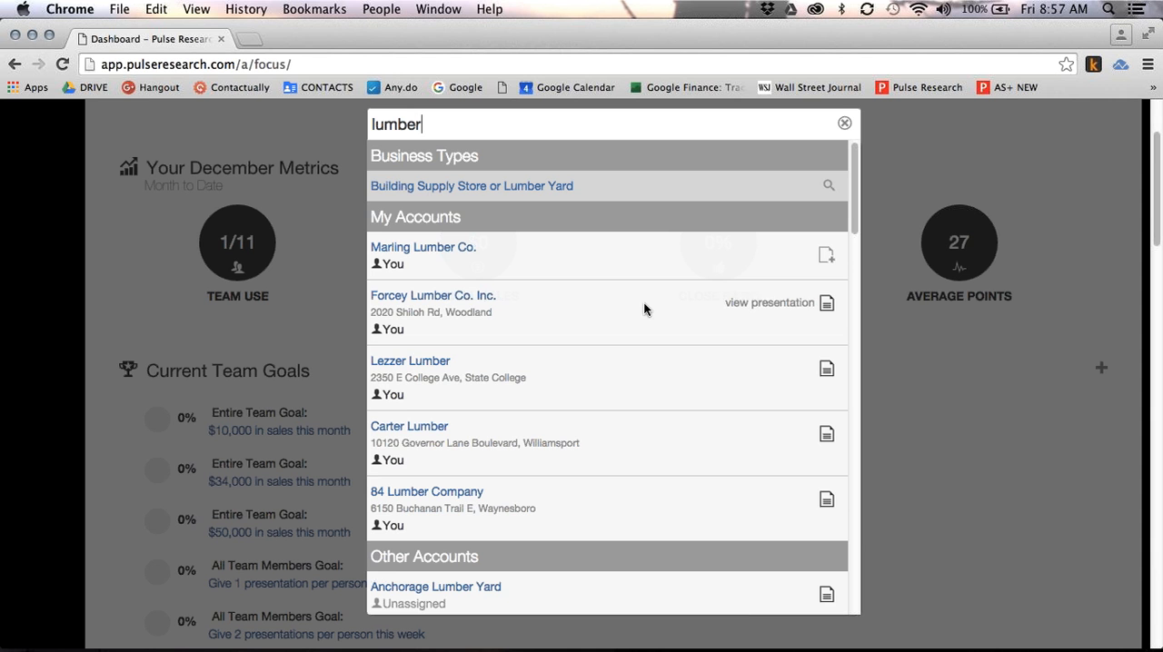
scroll(628, 406, "down", 1)
scroll(630, 414, "down", 3)
scroll(629, 414, "down", 5)
scroll(629, 406, "down", 5)
scroll(629, 406, "down", 5)
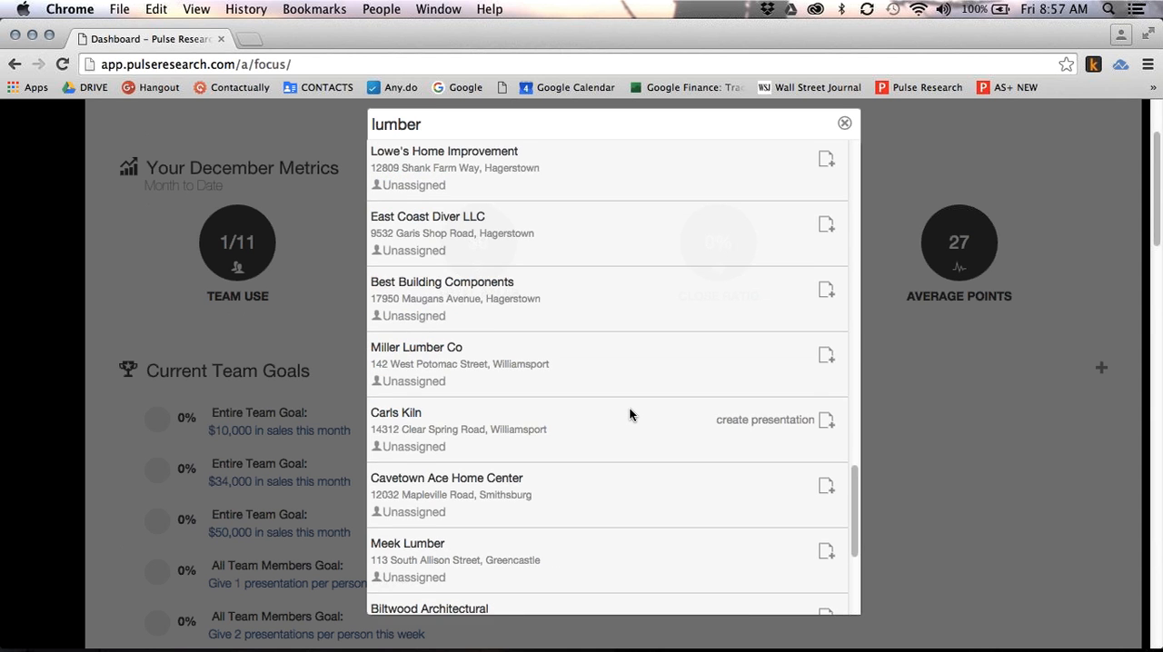
scroll(625, 267, "down", 5)
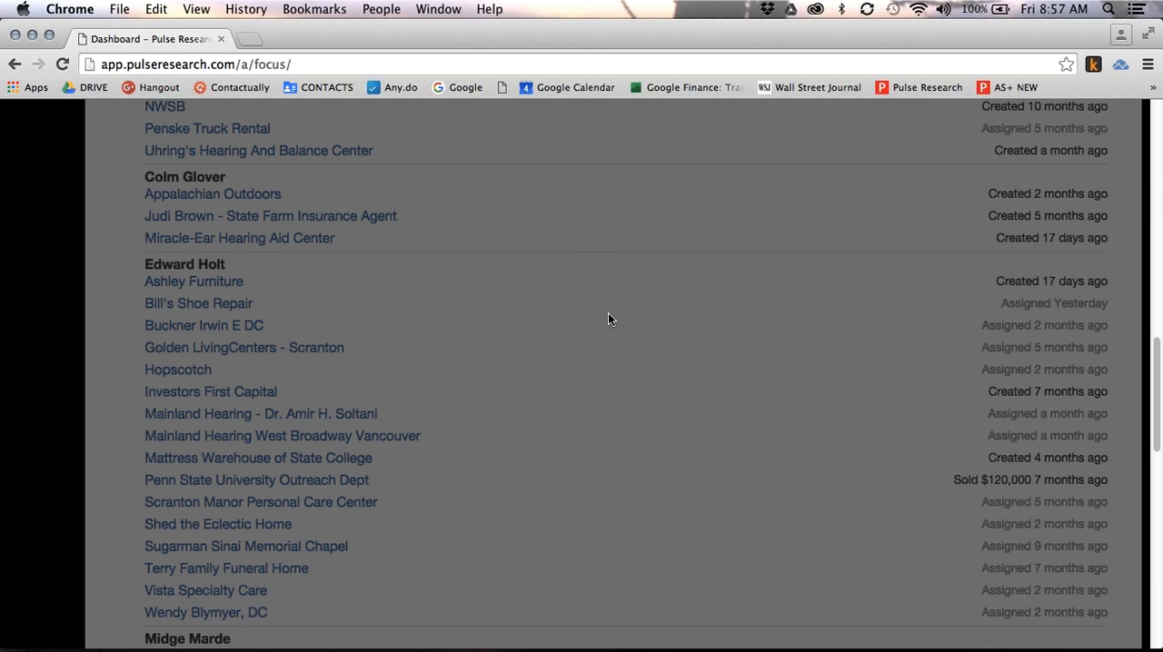
scroll(608, 315, "up", 10)
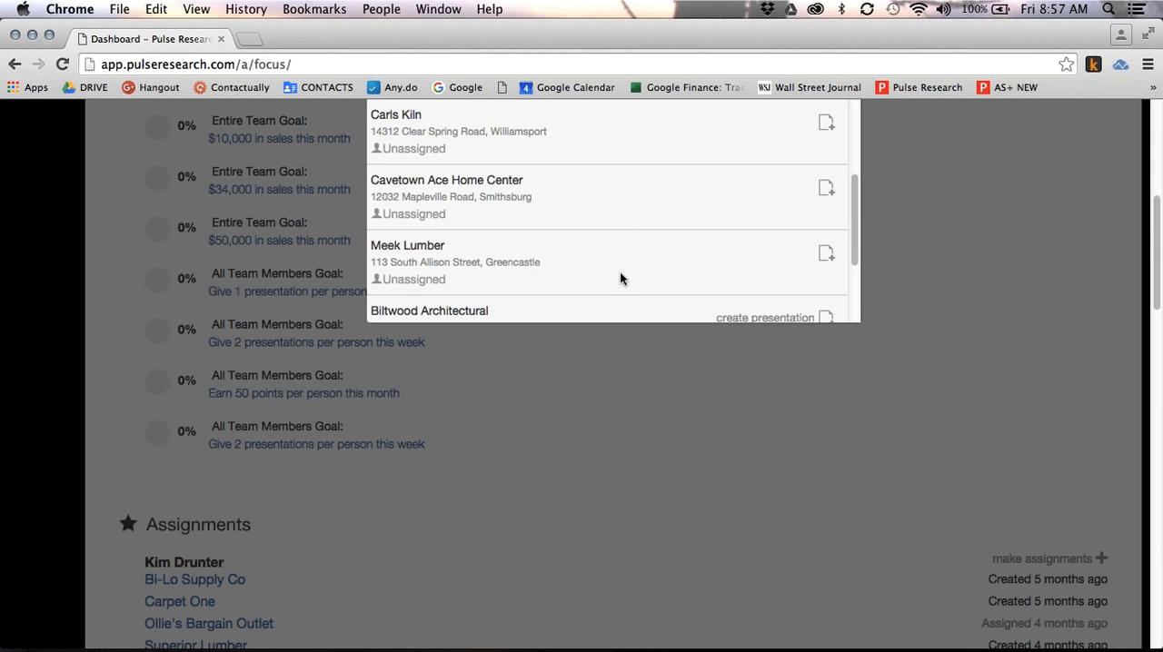
scroll(635, 232, "up", 2)
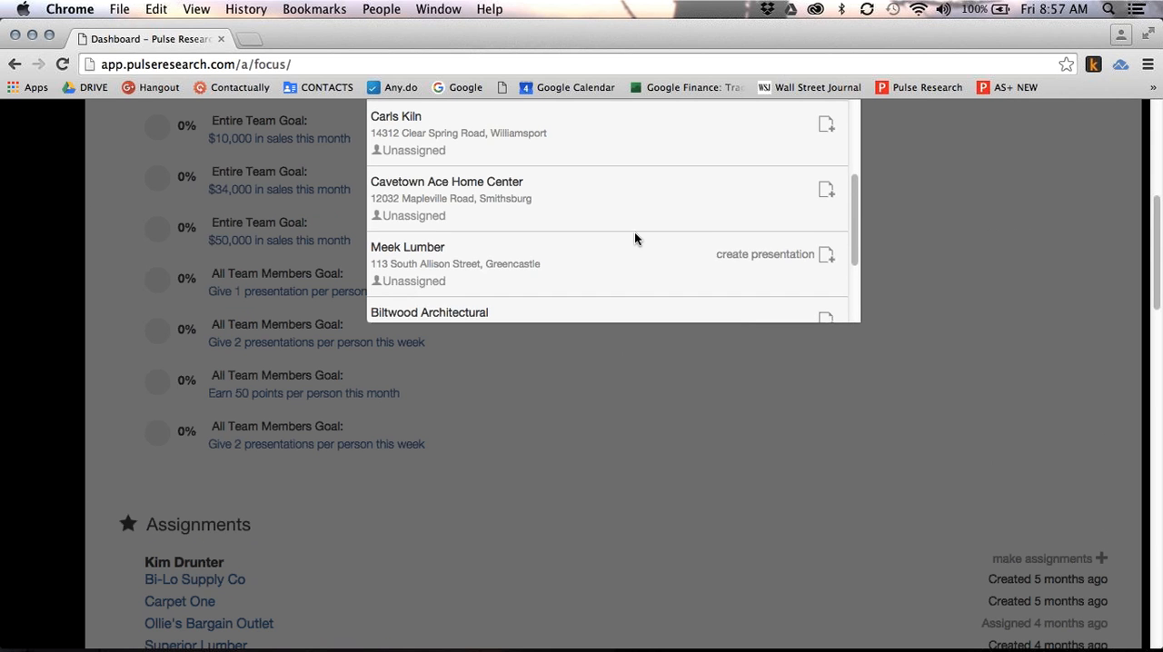
scroll(915, 261, "up", 1)
scroll(915, 261, "up", 5)
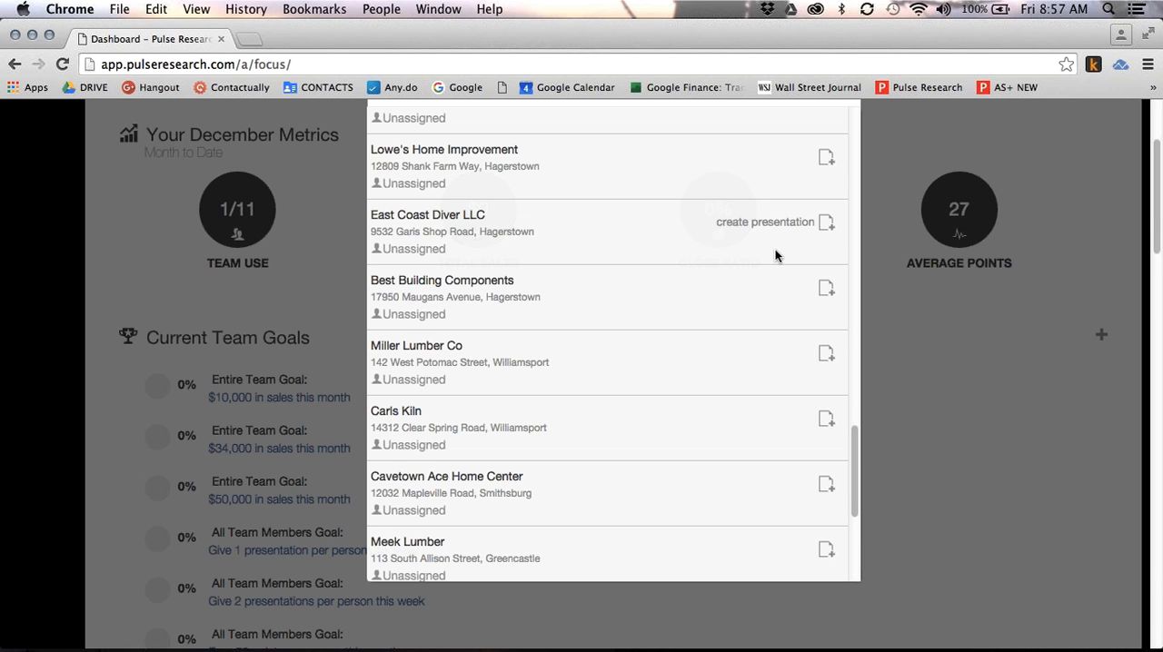
left_click(825, 552)
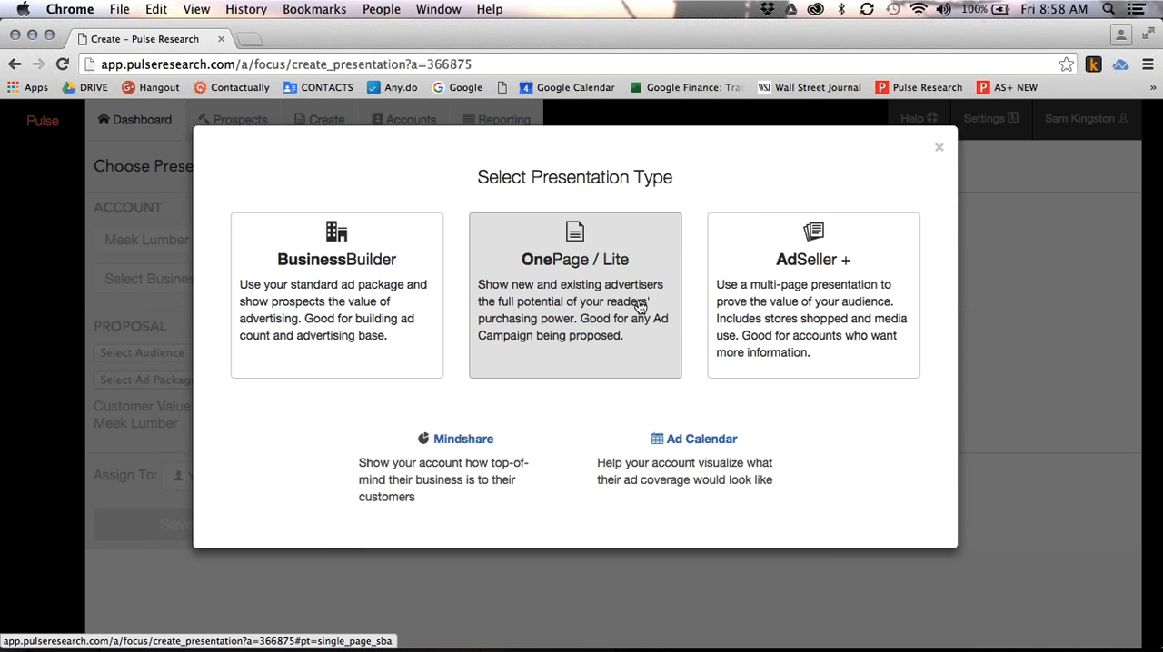
left_click(579, 268)
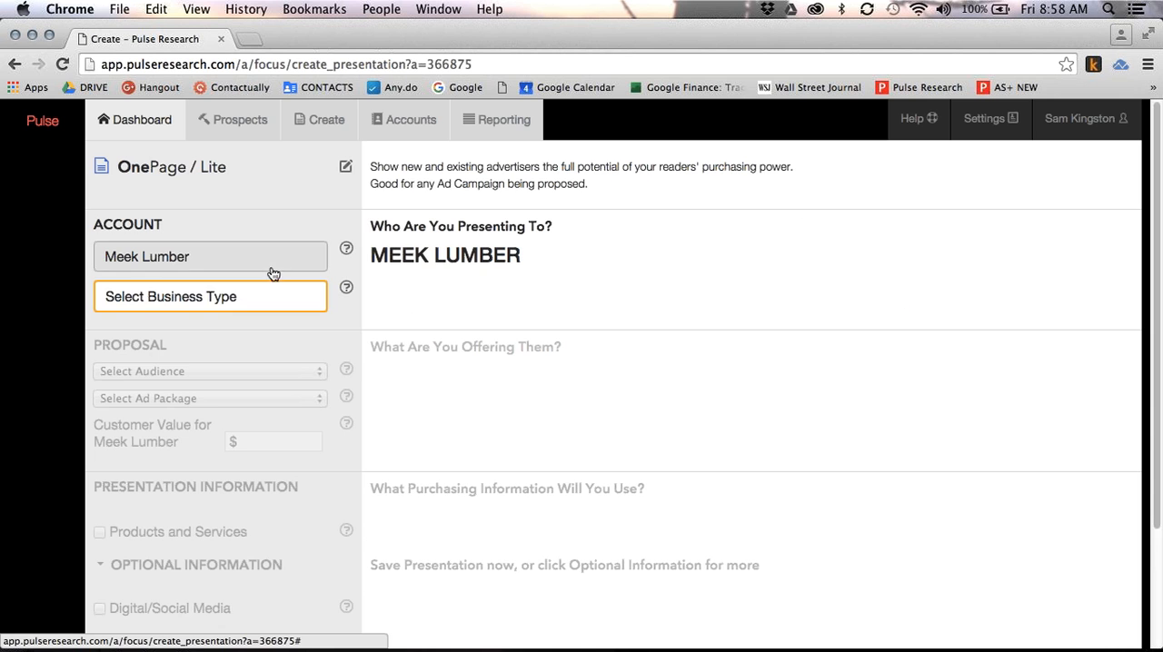
Set the business type to Building Supply Store or Lumber Yard and the proposal audience to Oxdown Gazette Print + Web (37500)
left_click(252, 306)
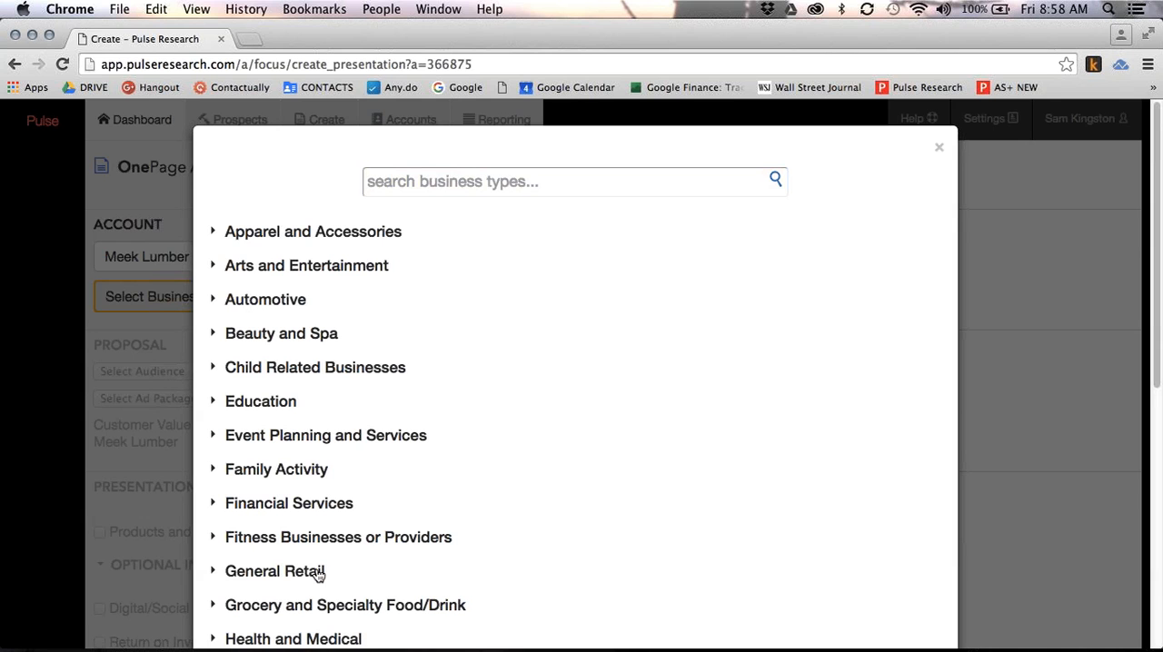
left_click(468, 181)
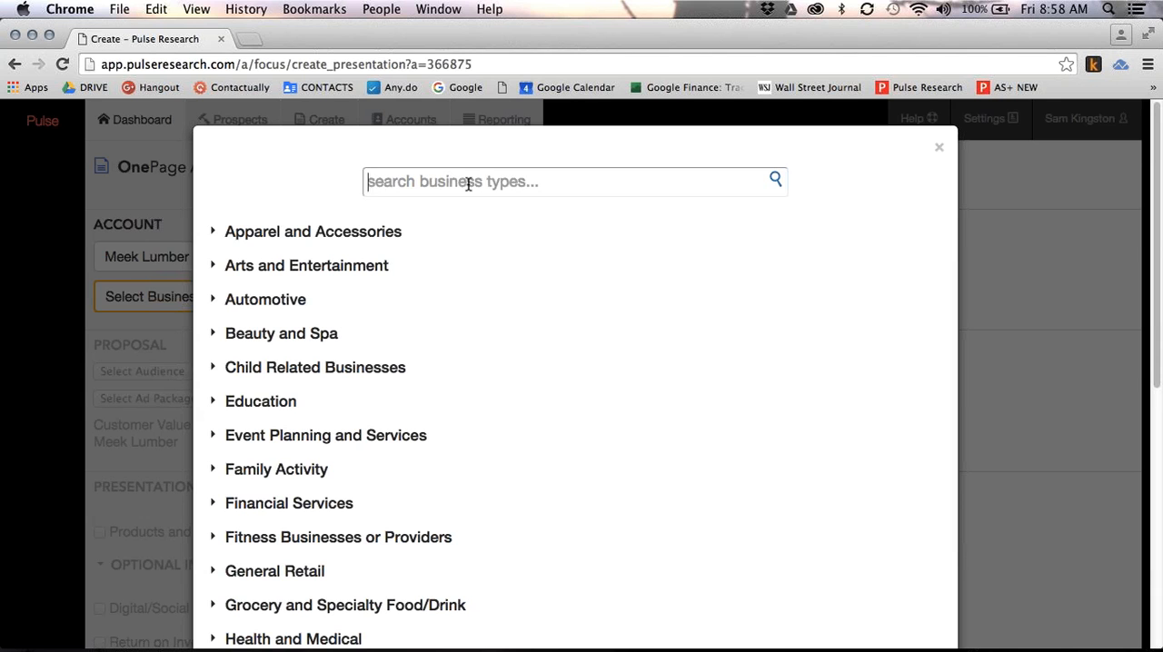
type("lumber")
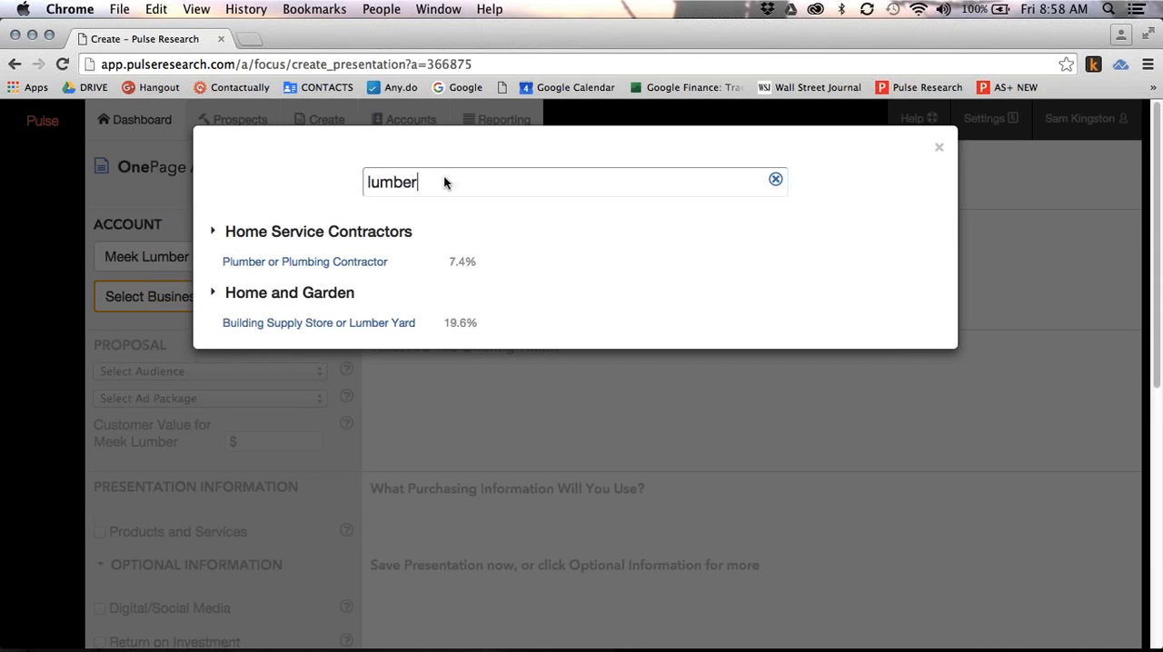
left_click(363, 326)
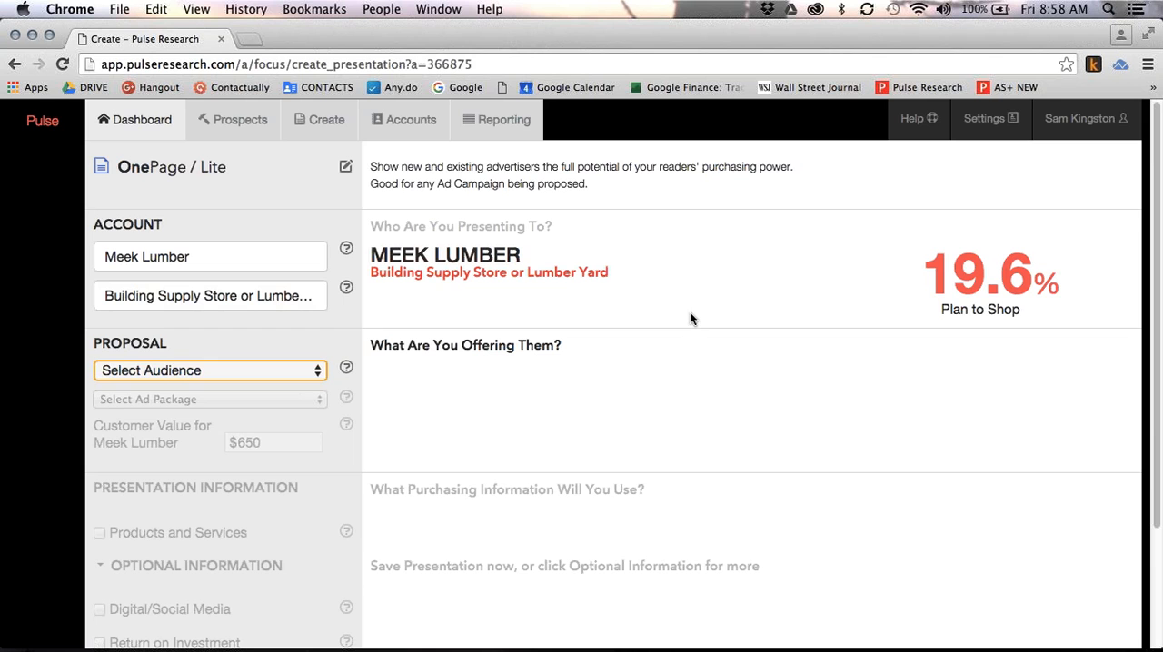
left_click(275, 371)
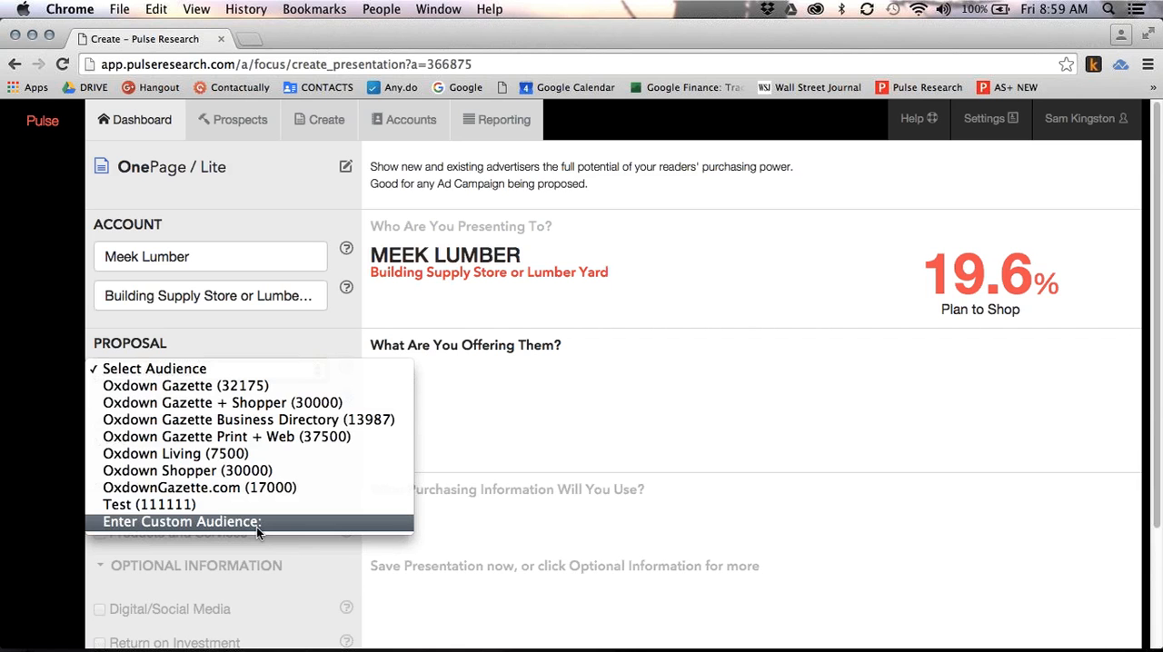
left_click(270, 439)
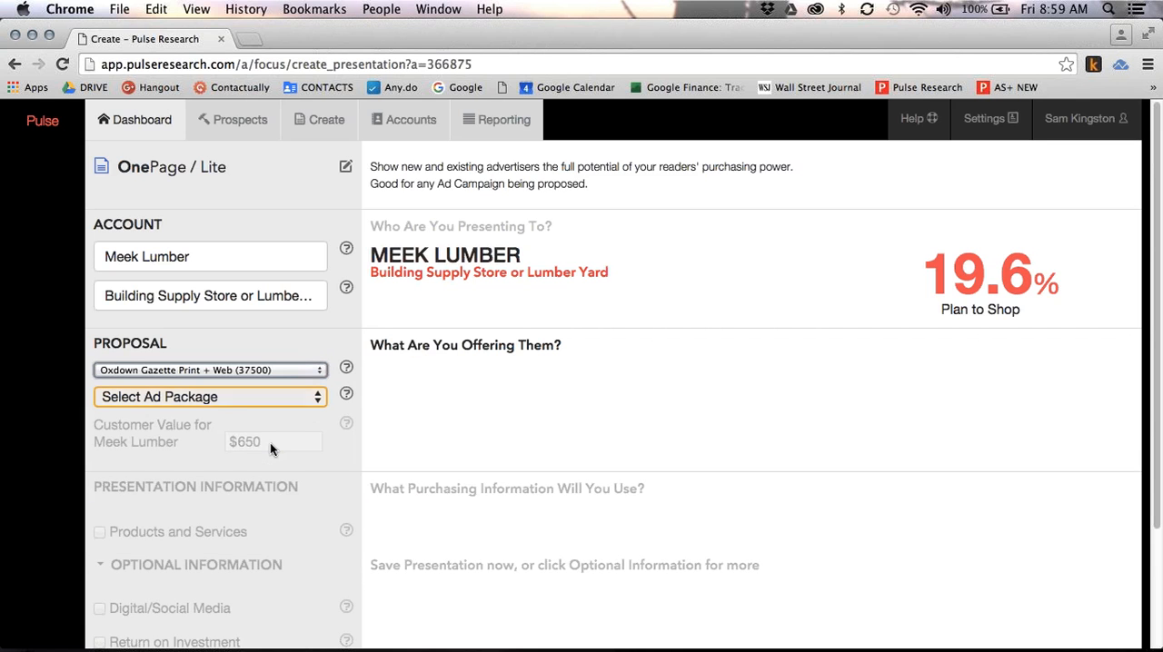
Enter a custom ad campaign named "Home Improvement" with a cost of $18000 and a length of 52 weeks
left_click(240, 397)
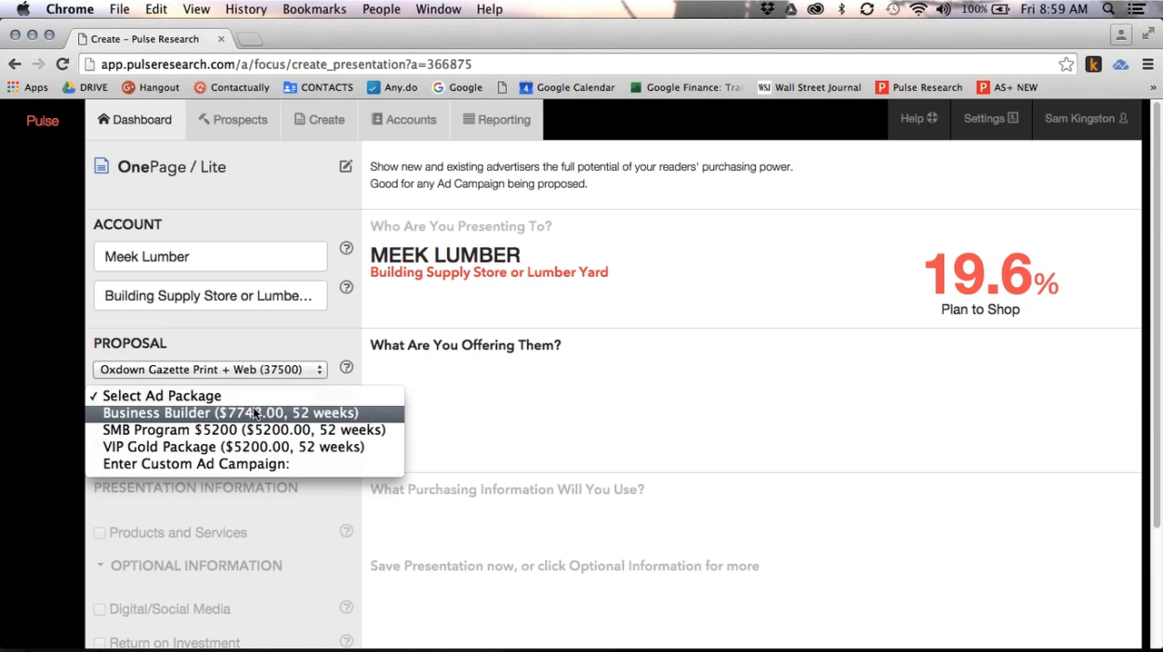
left_click(254, 467)
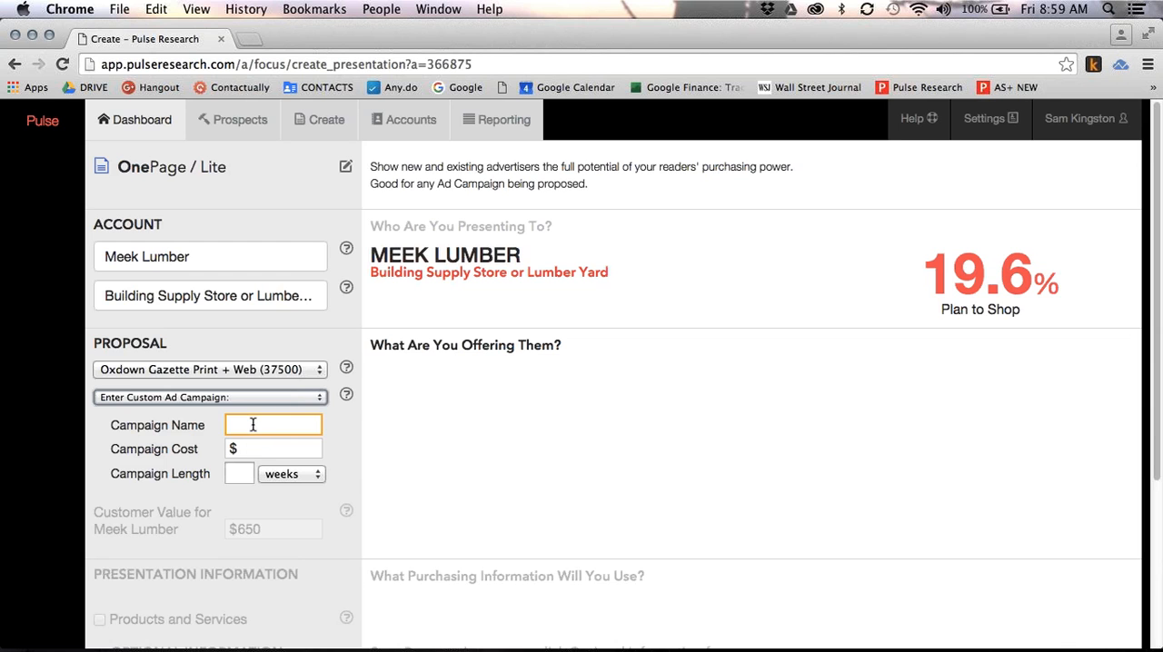
type("Home")
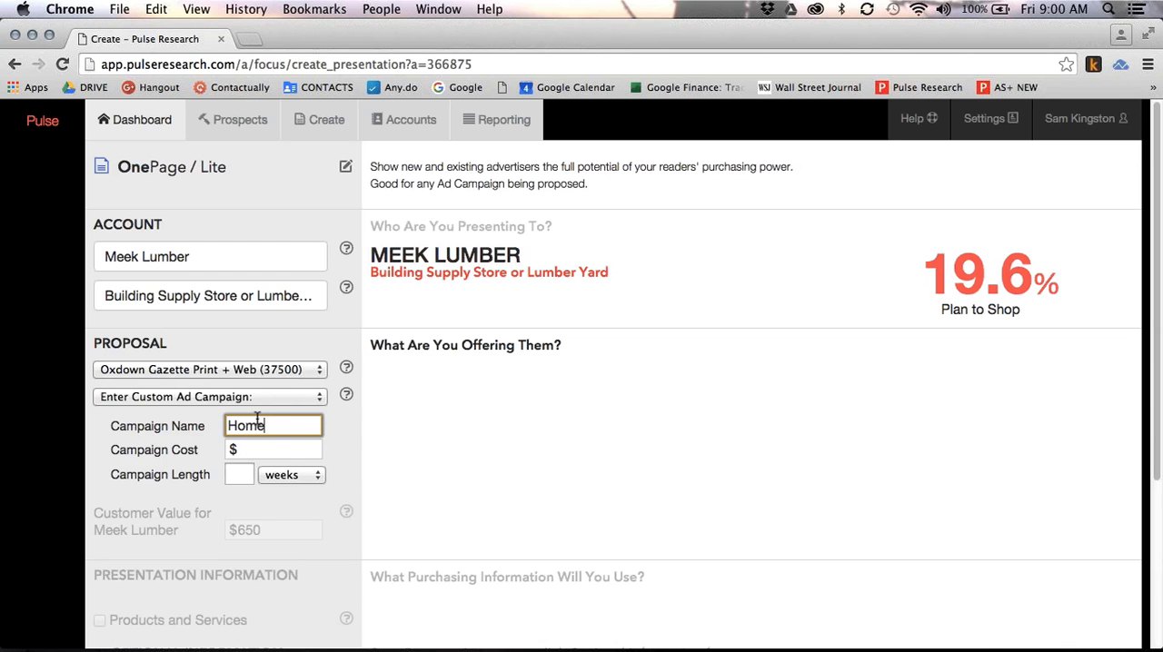
type(" Improvement")
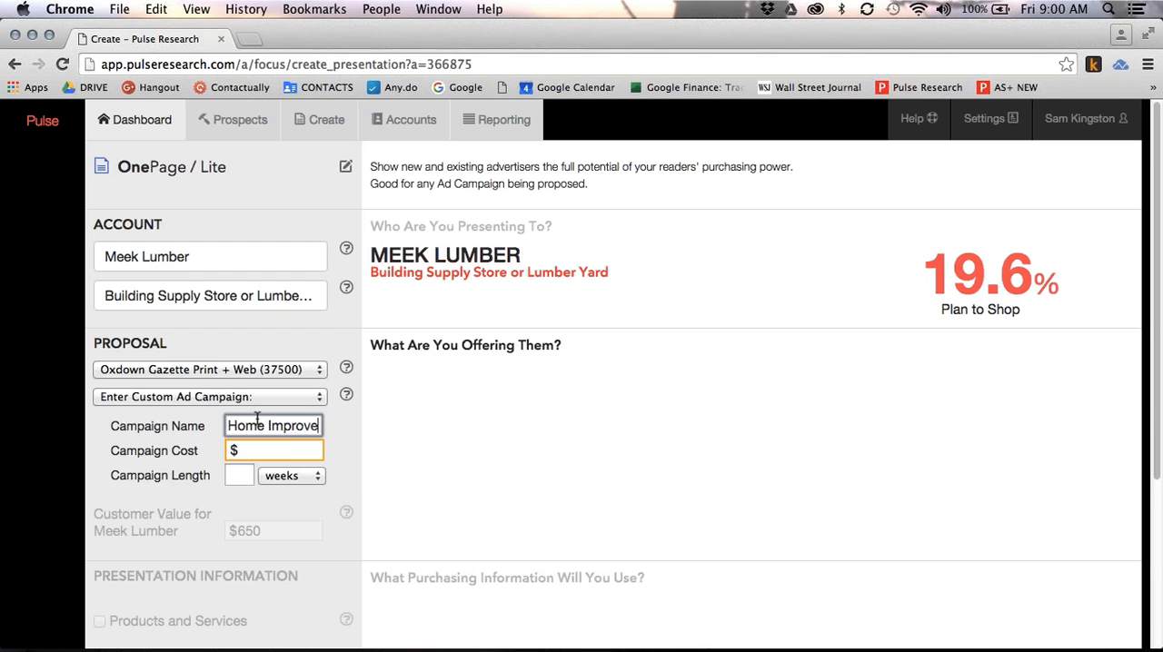
key("Tab")
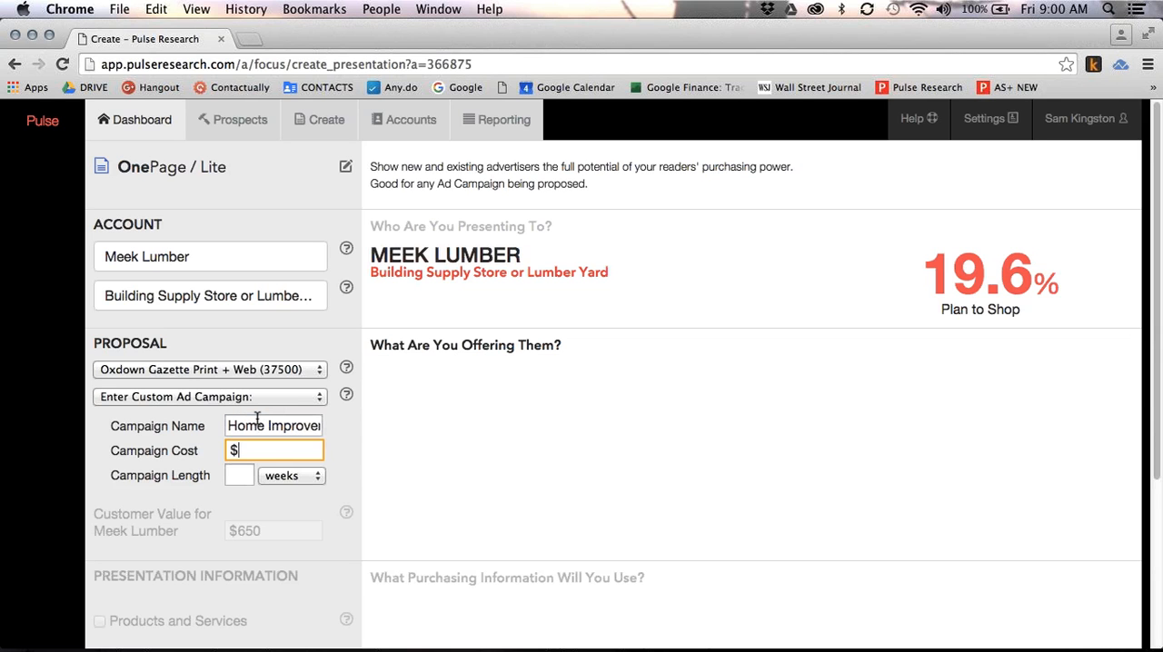
type("18000")
key("Tab")
type("52")
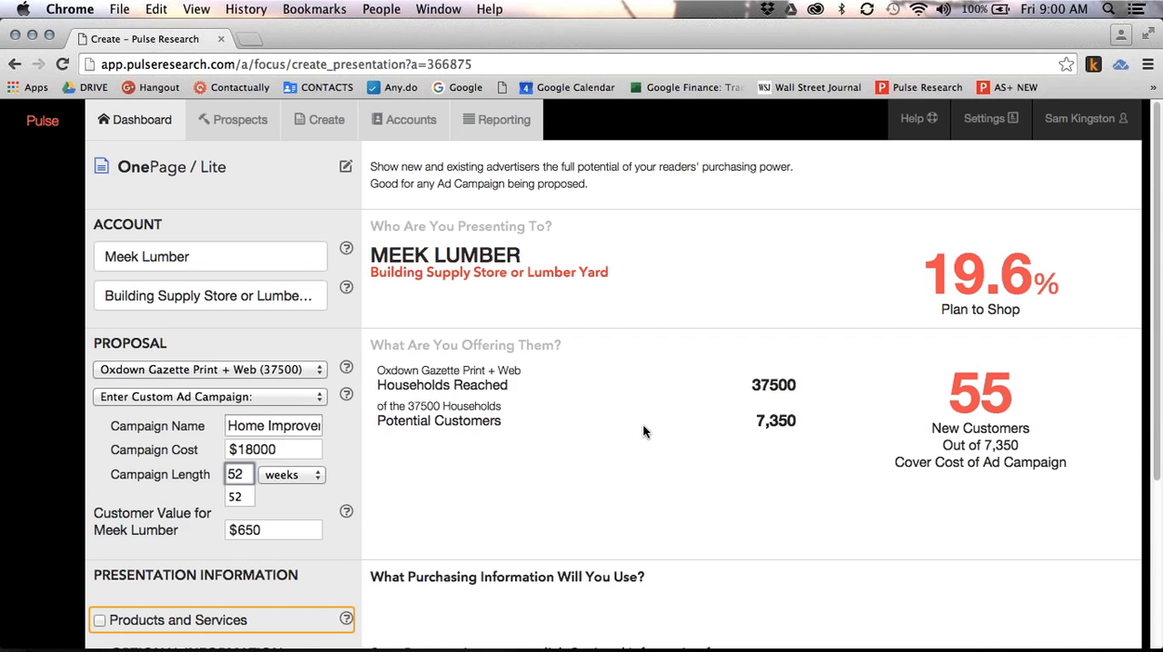
Include Products and Services information for Lumber, Fencing, Paint (Exterior), Paint (Interior) and Kitchen Cabinets
scroll(268, 523, "down", 5)
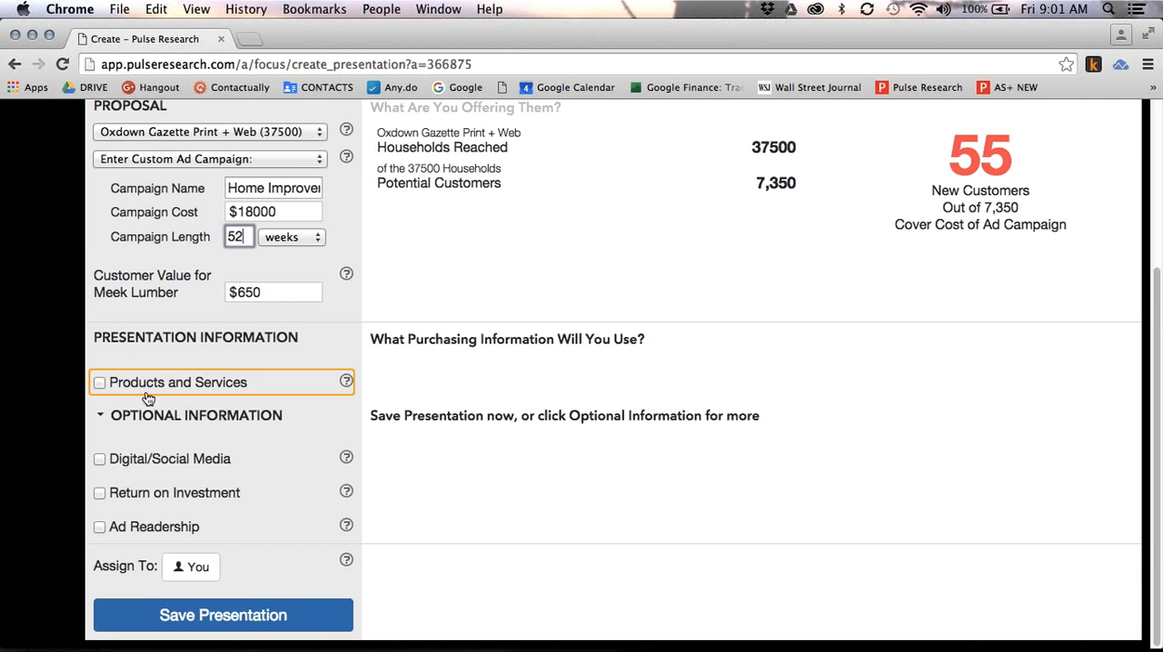
left_click(100, 383)
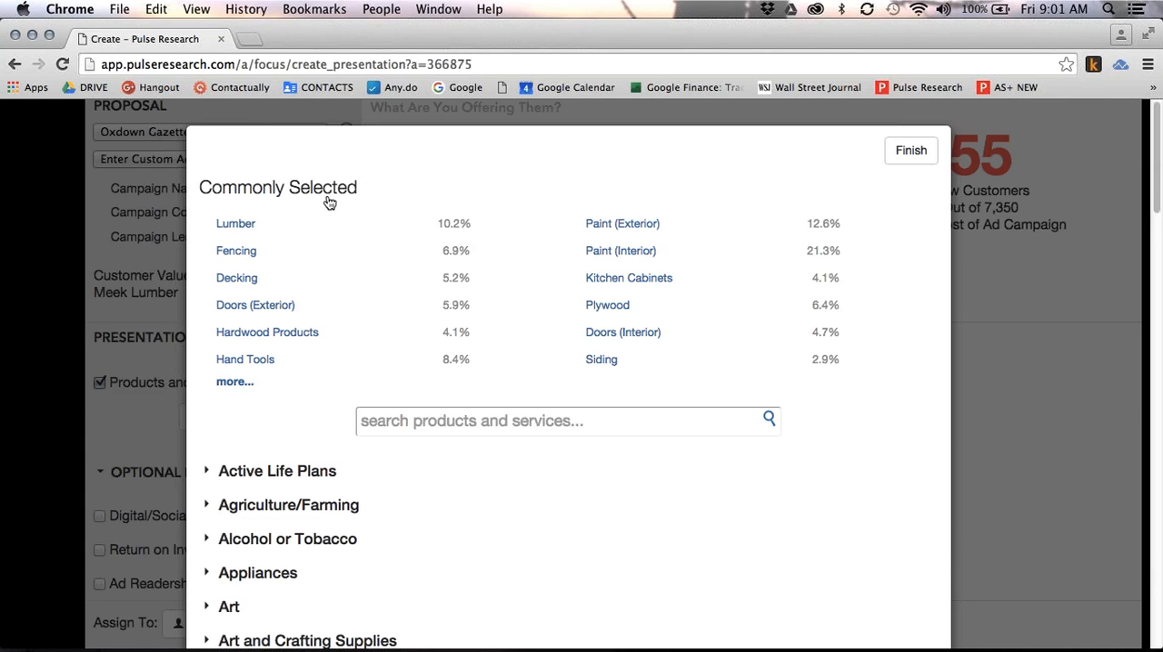
left_click(236, 227)
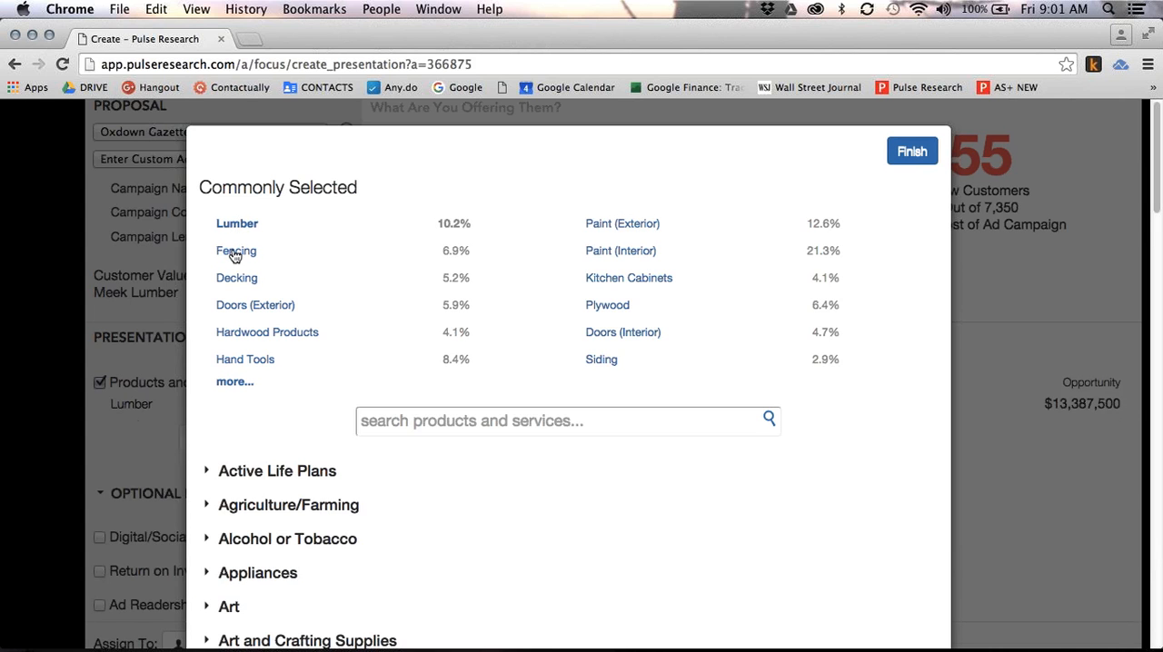
left_click(236, 255)
left_click(598, 227)
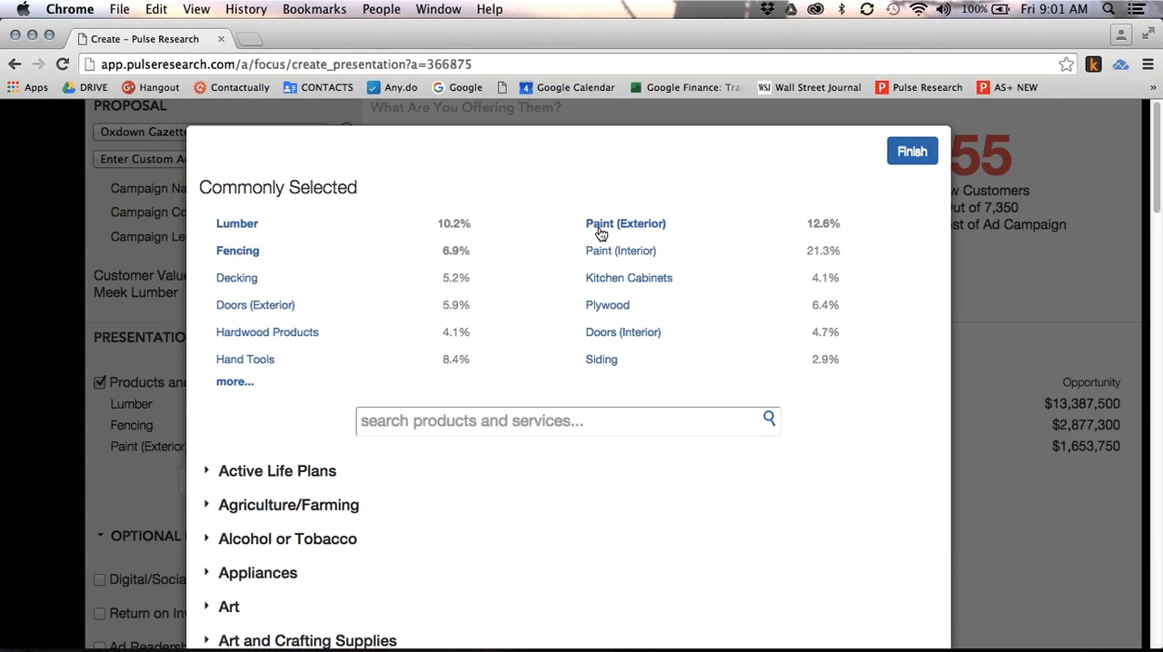
left_click(605, 255)
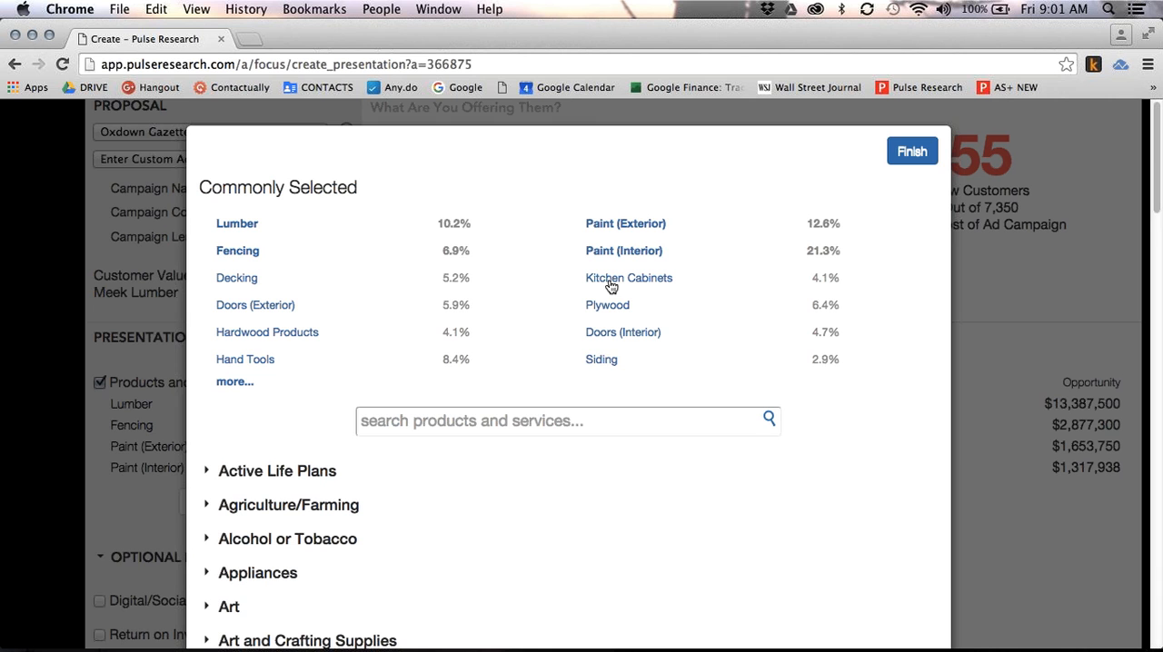
left_click(611, 284)
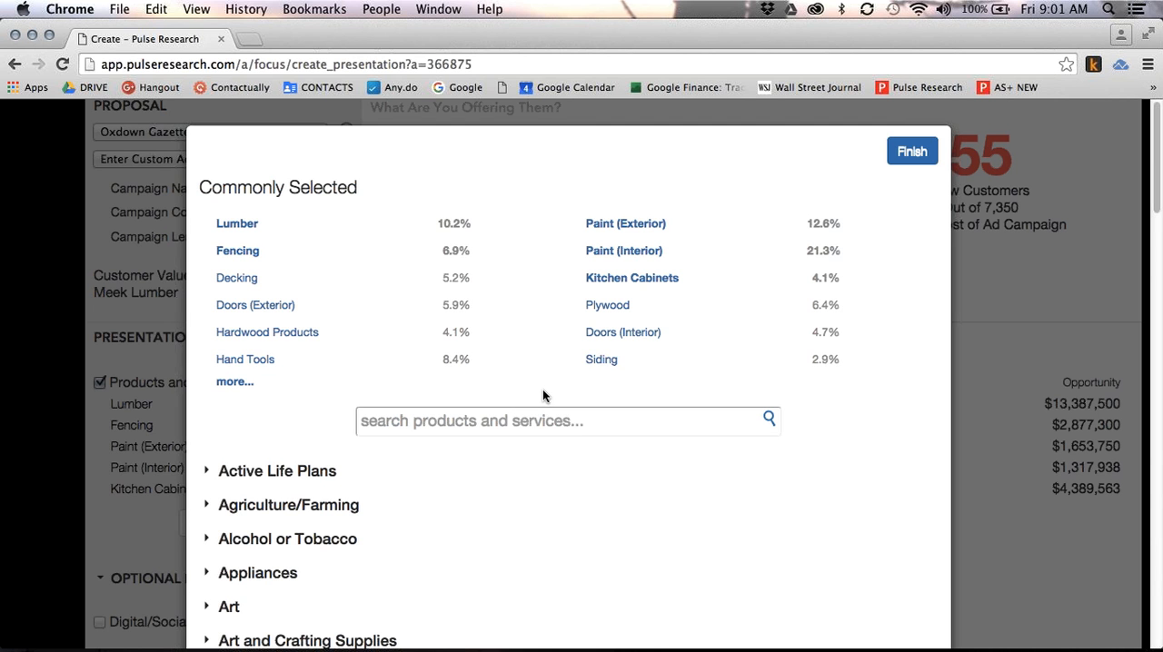
Find and add Lighting and Fixtures, finish the product selection, and remove Paint (Interior) from the presentation's products
type("light")
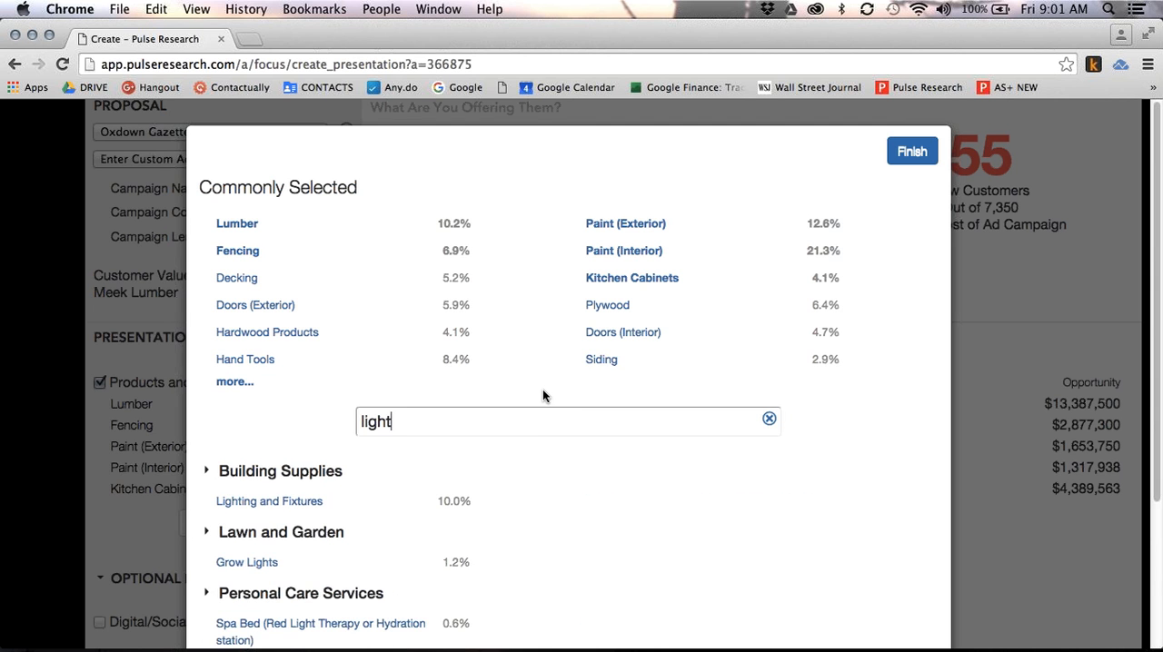
left_click(270, 503)
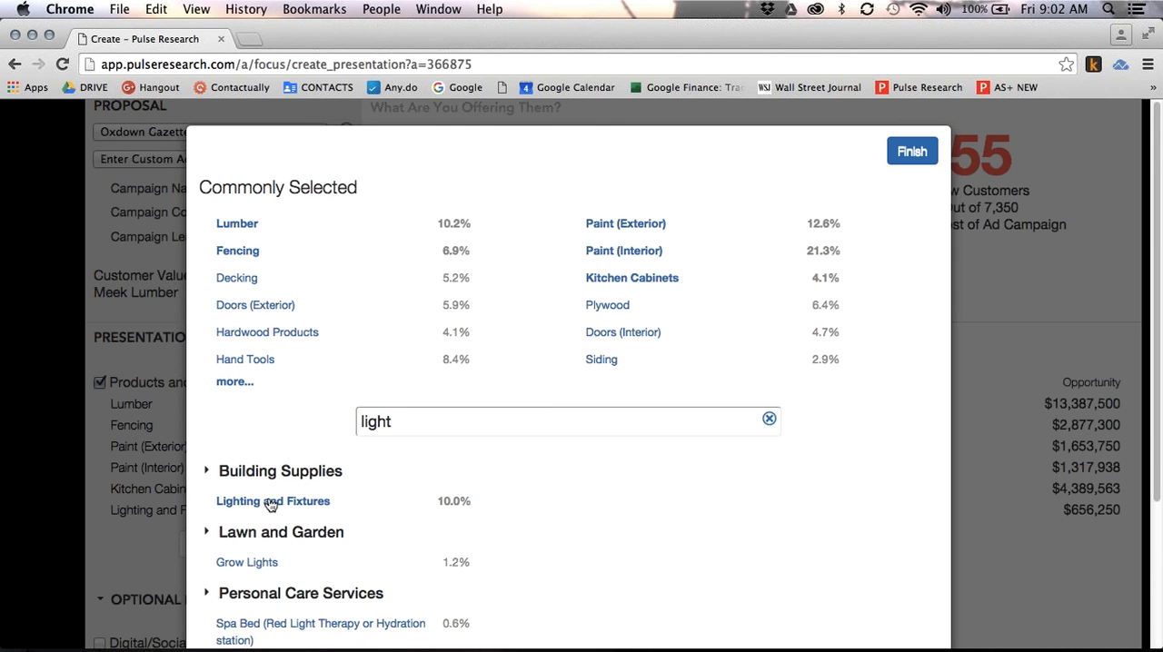
left_click(911, 153)
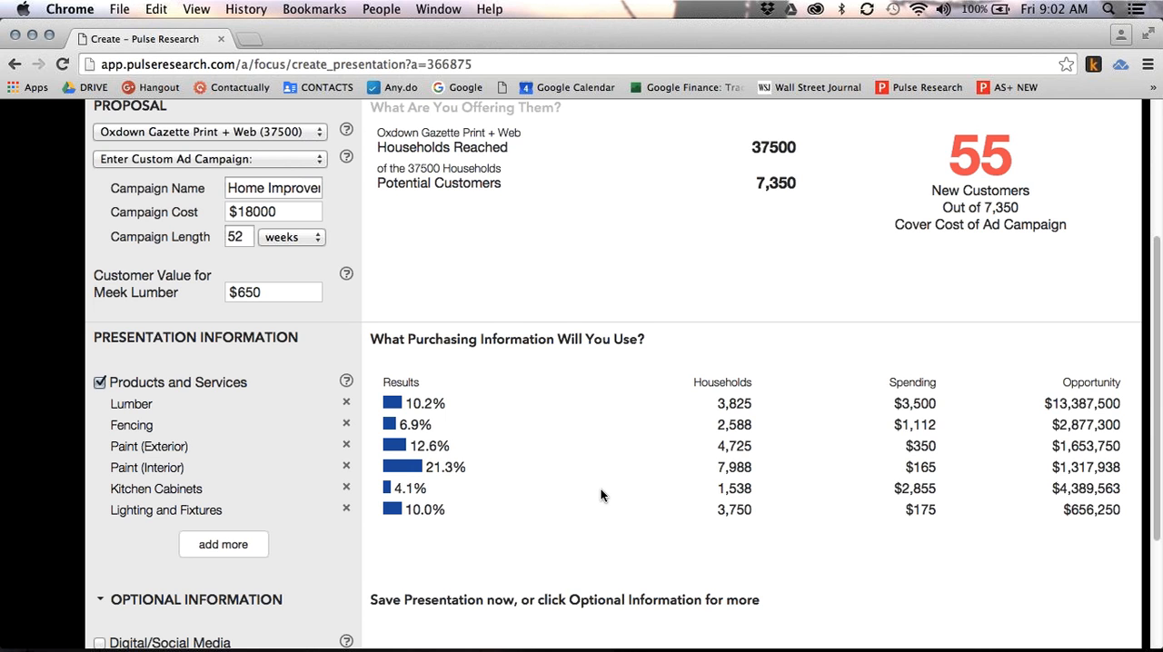
left_click(347, 467)
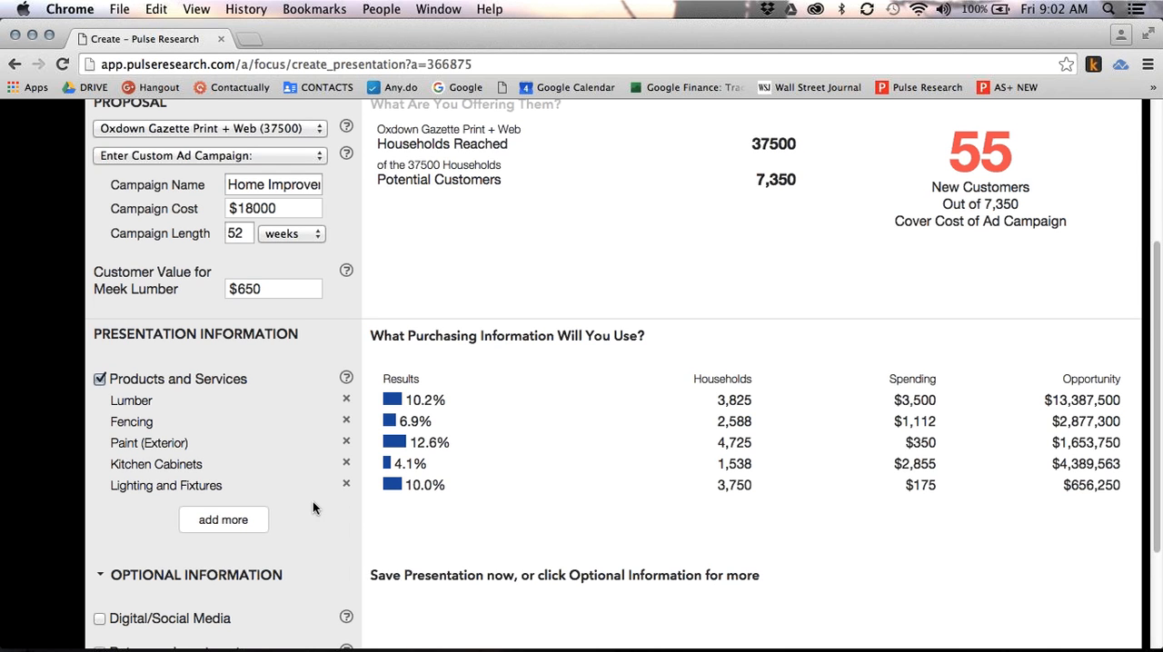
Include Digital/Social Media information for Facebook for Business, Local Business Website, Google Search and Local Business Email
scroll(309, 501, "down", 4)
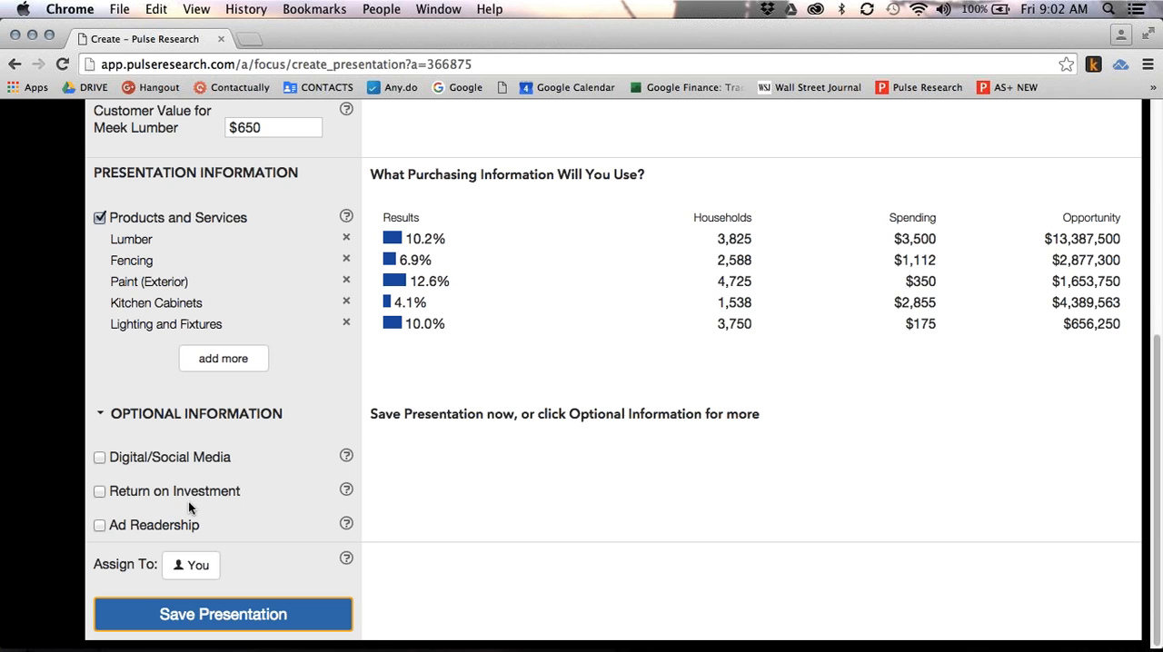
left_click(98, 457)
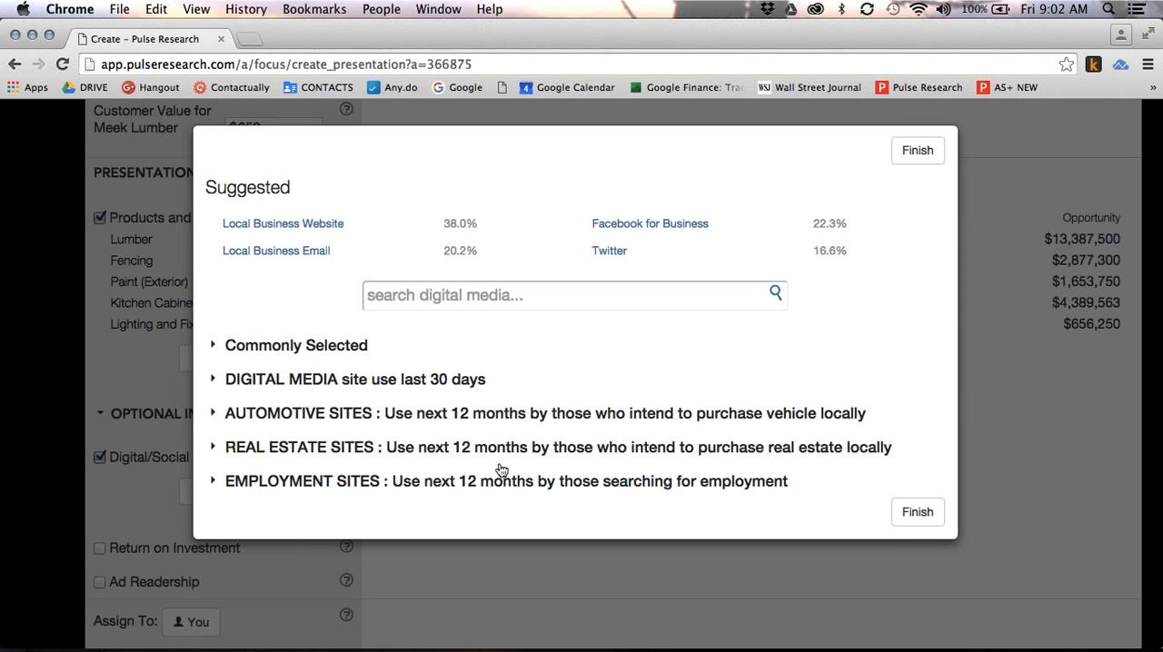
left_click(644, 224)
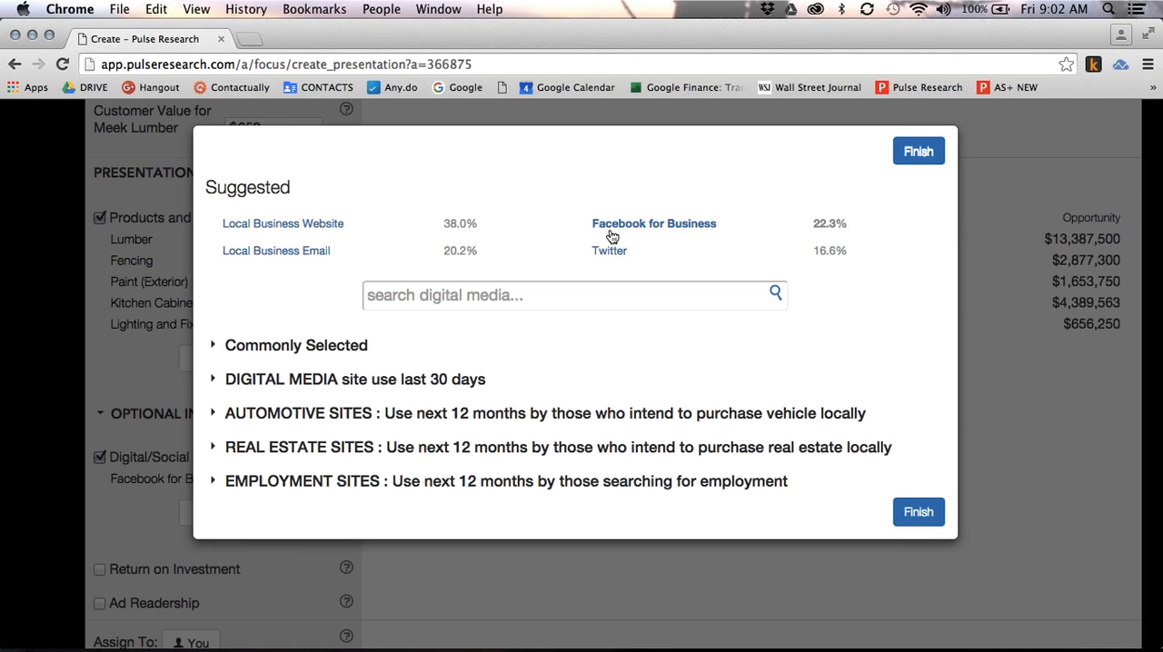
left_click(316, 231)
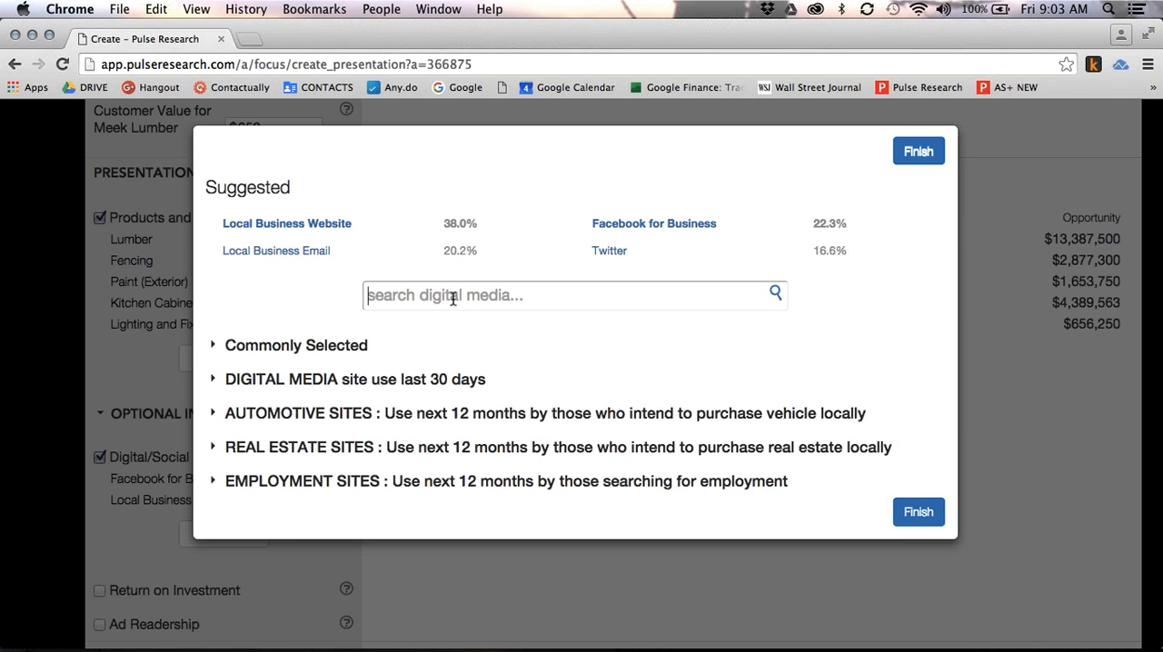
type("goog")
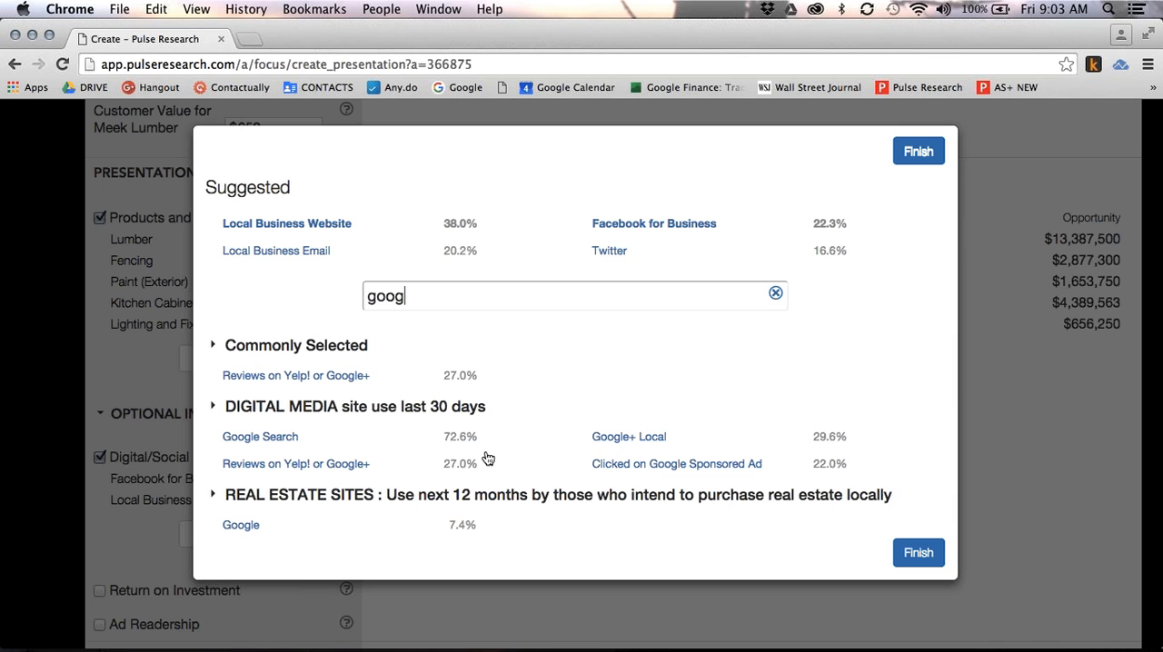
left_click(294, 440)
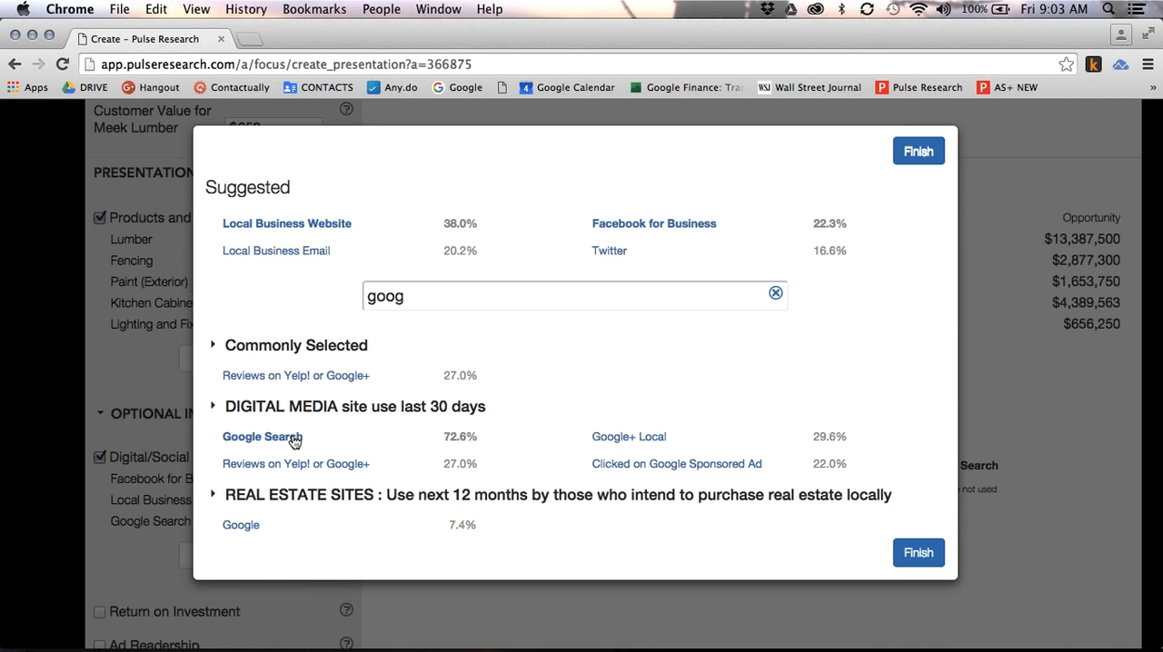
left_click(292, 259)
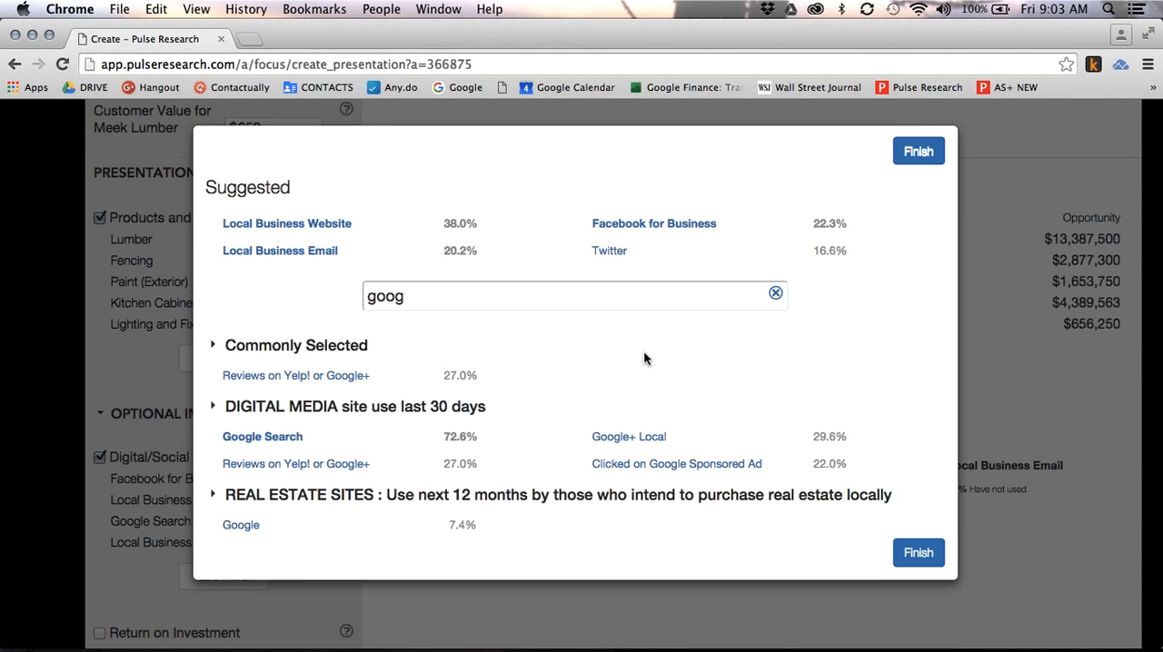
left_click(916, 153)
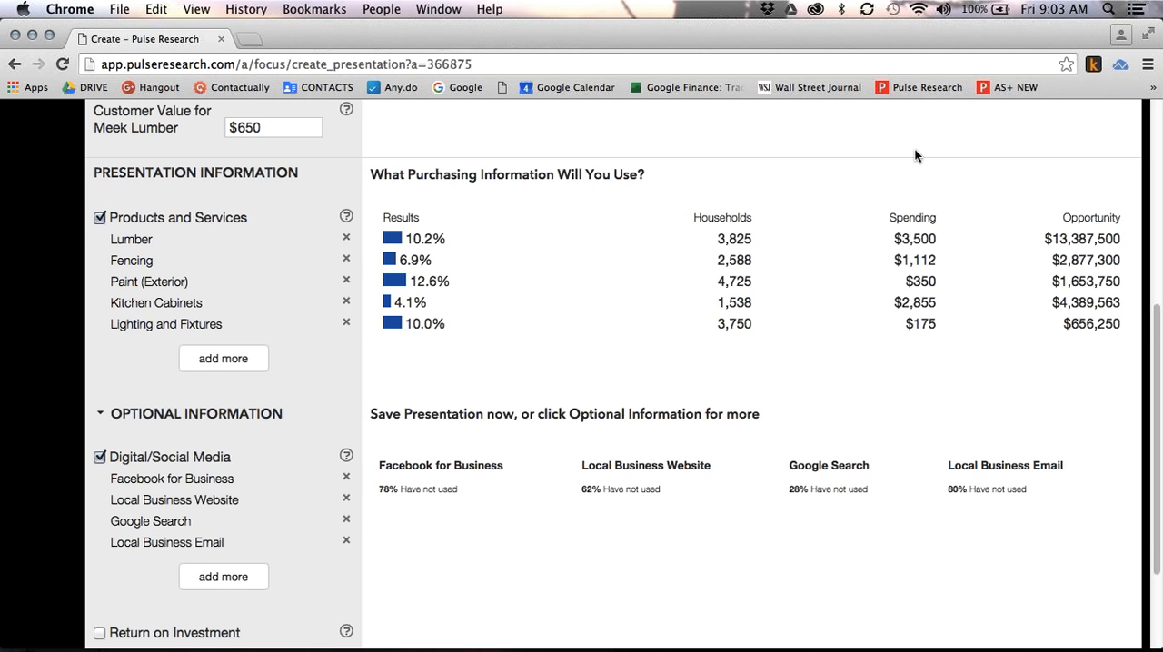
Include Return on Investment information with a suggested new revenue goal of $100000 for Meek Lumber
scroll(253, 499, "down", 2)
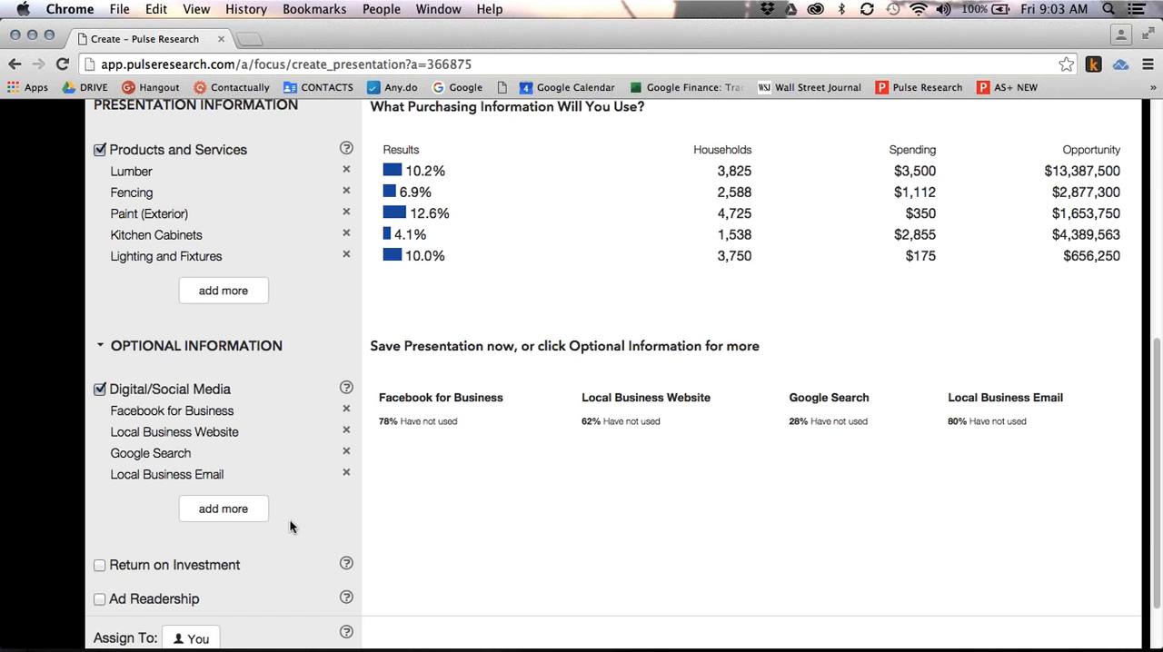
left_click(99, 568)
left_click(99, 567)
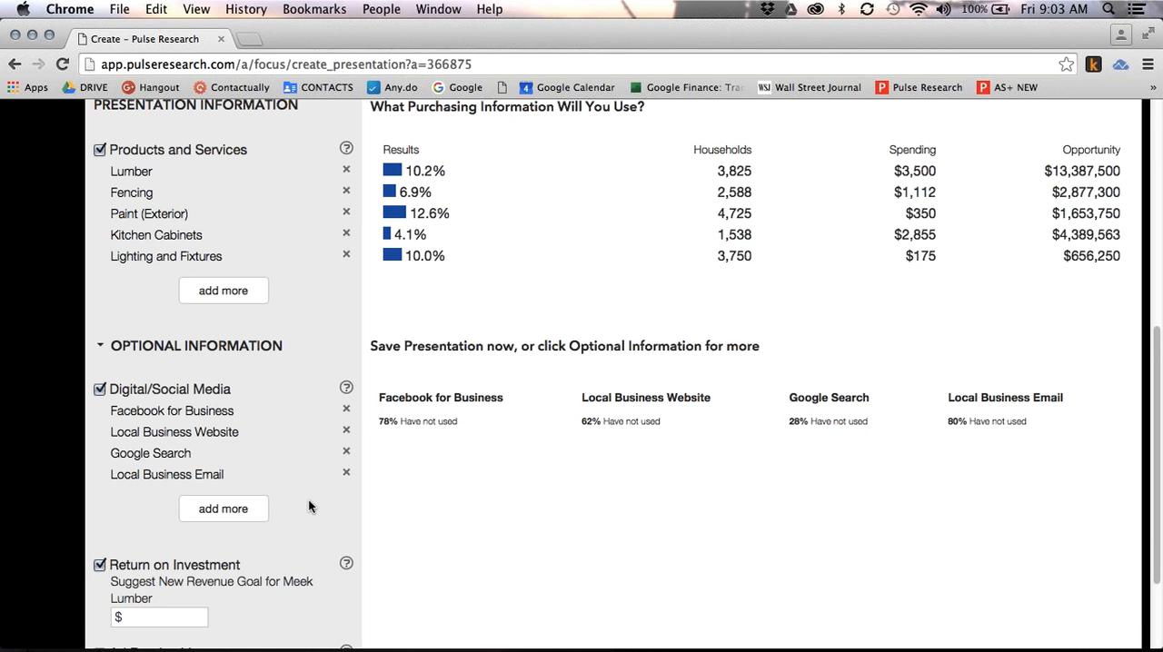
scroll(308, 500, "down", 1)
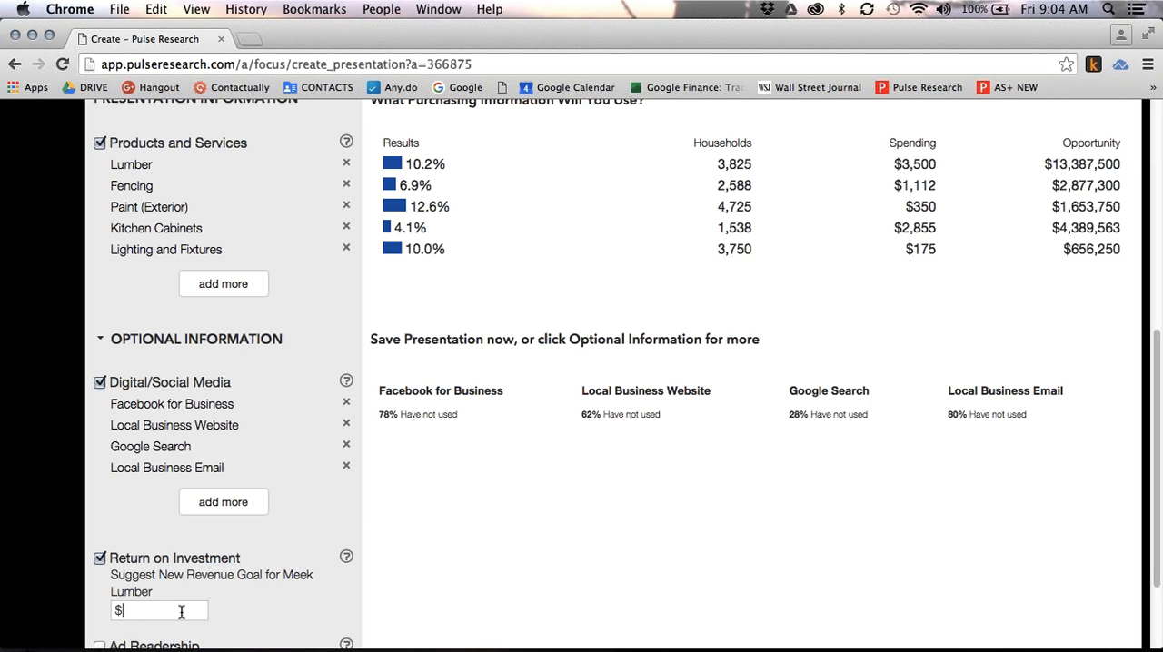
type("100000")
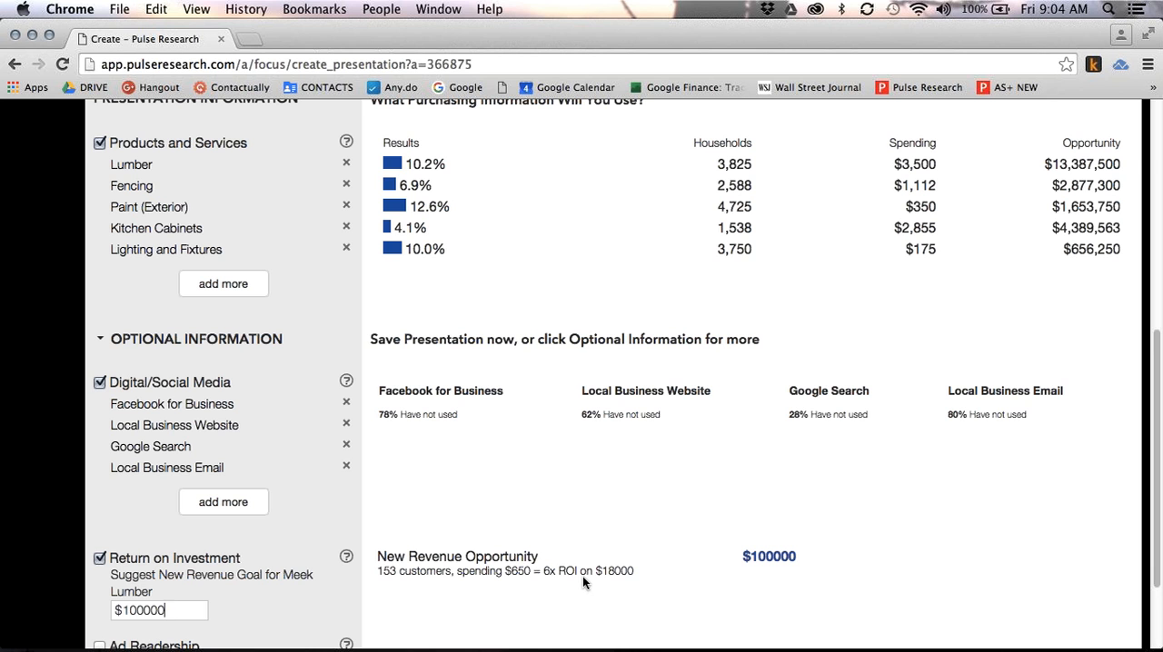
Include Ad Readership information and save the presentation
scroll(489, 605, "down", 3)
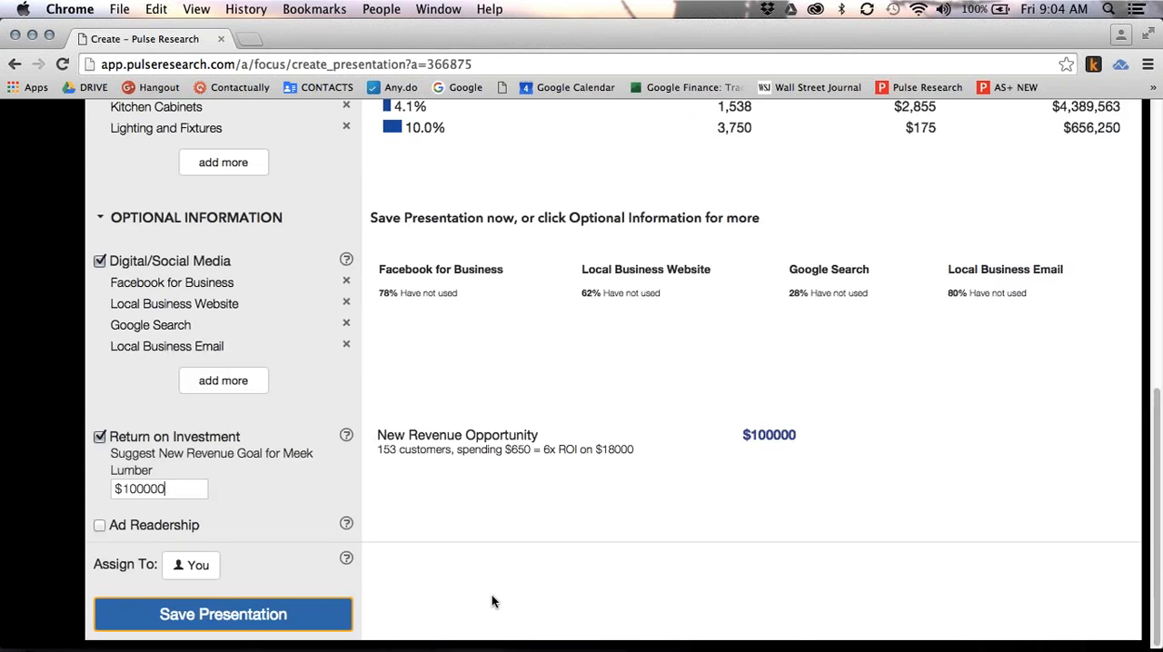
left_click(100, 527)
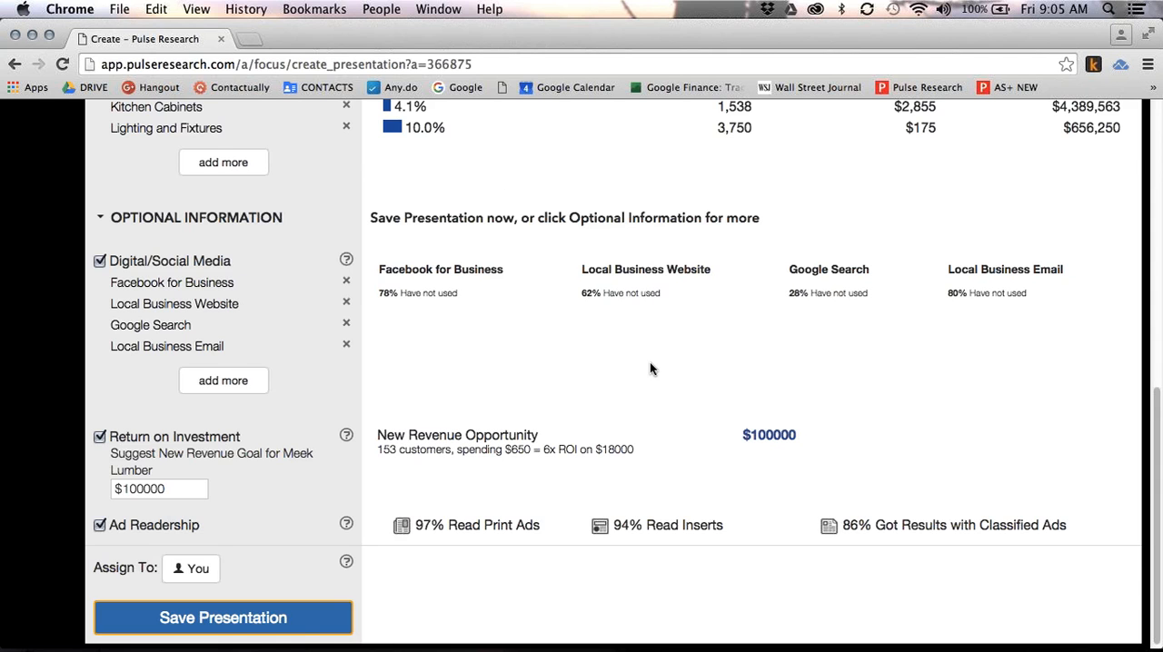
left_click(287, 625)
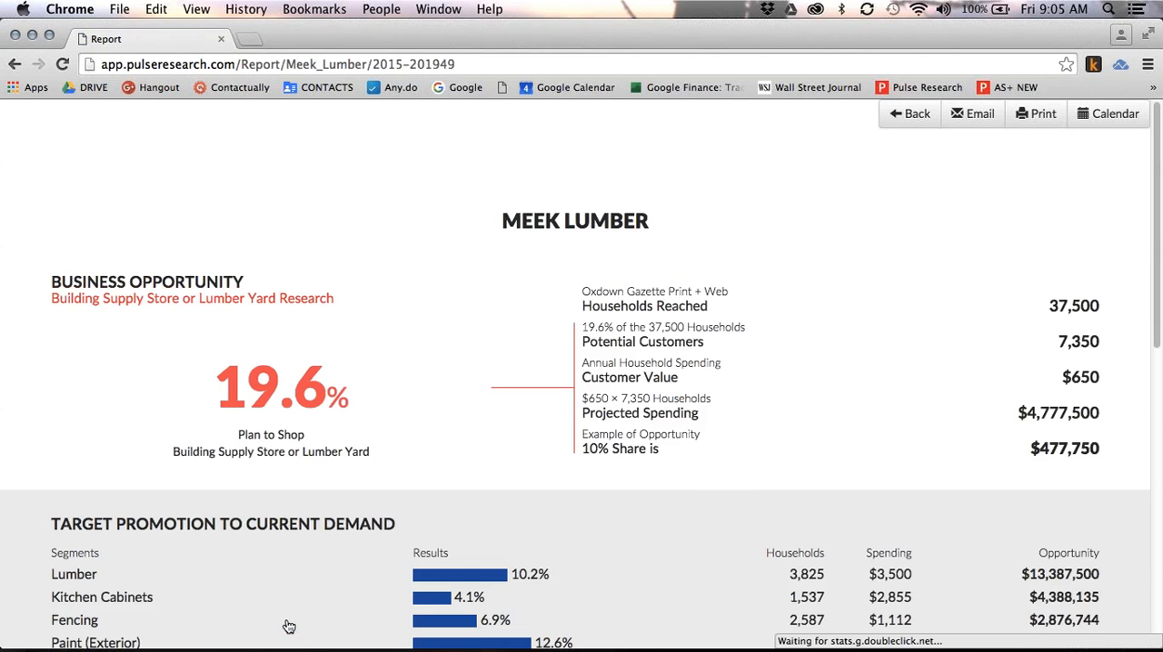
Open the print preview of the Meek Lumber report and switch to the Preview app
left_click(1040, 121)
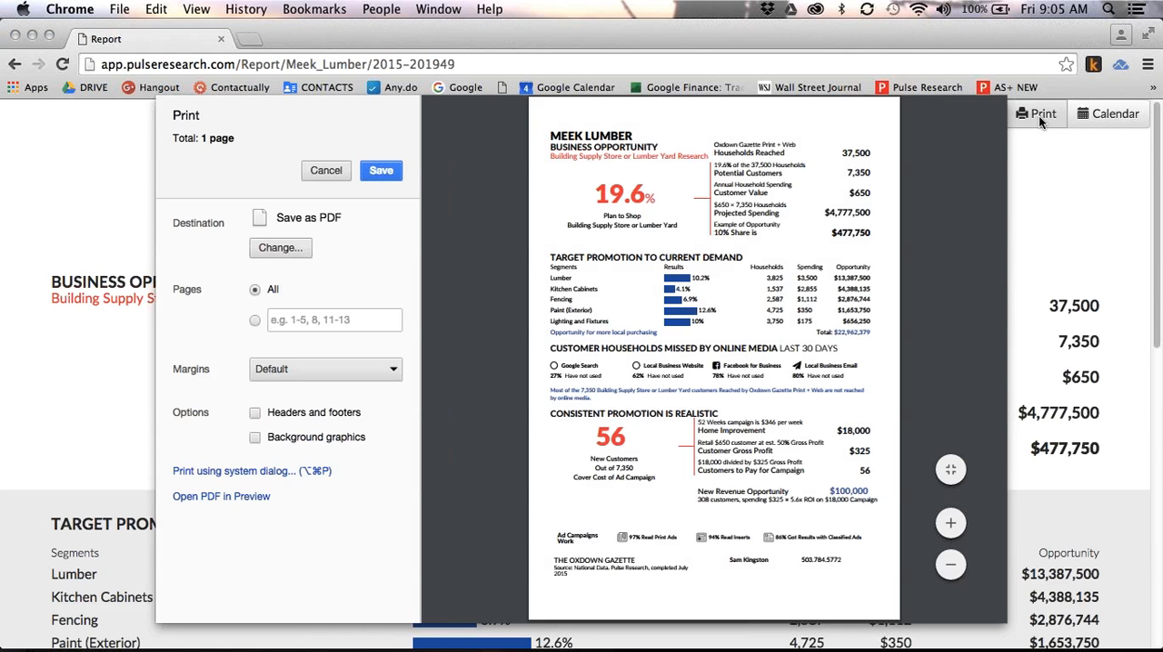
key("super+Tab")
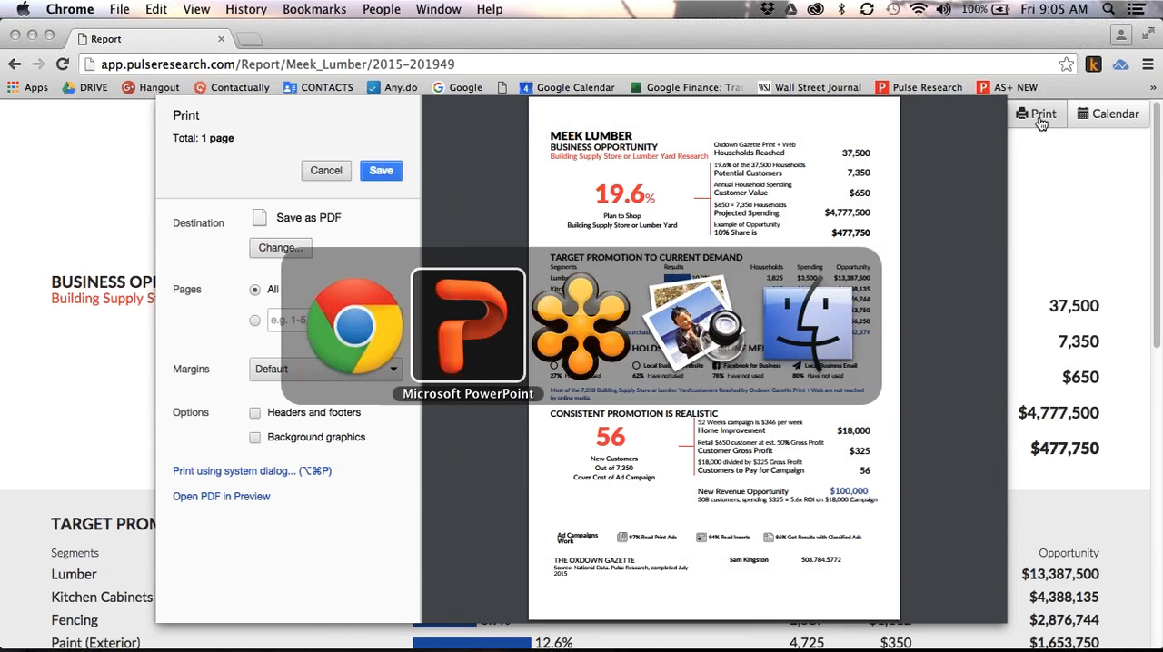
key("super+Tab")
key("super+Tab")
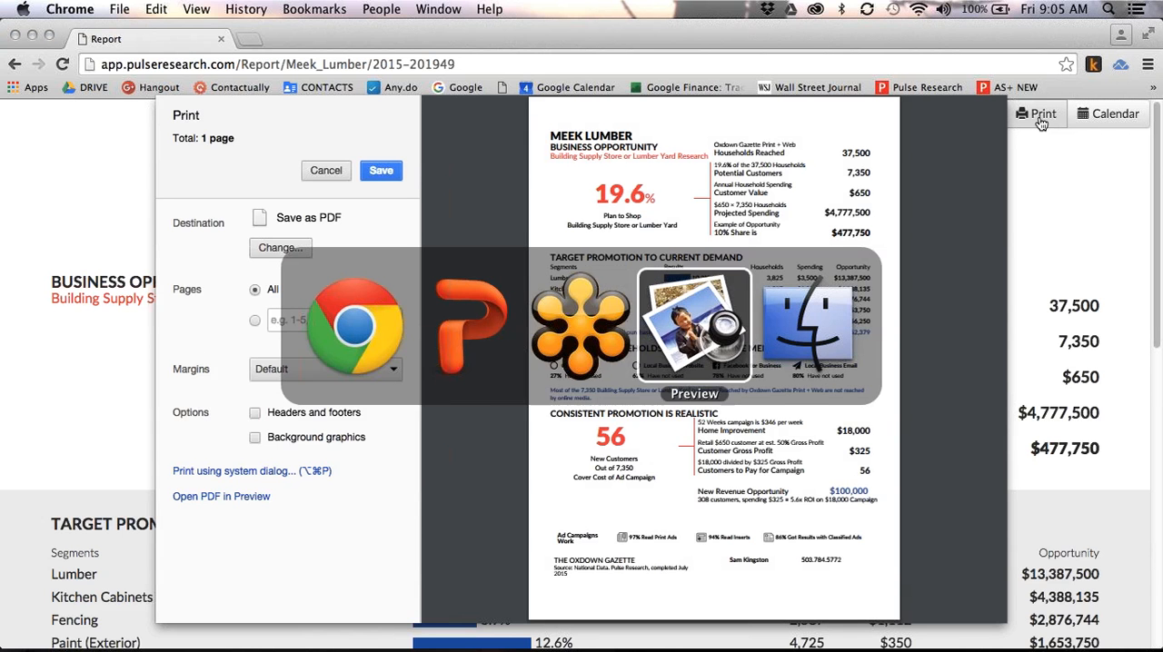
Review the Friday Lumber Company sample report from its start and highlight the line above Potential Customers
scroll(703, 301, "up", 3)
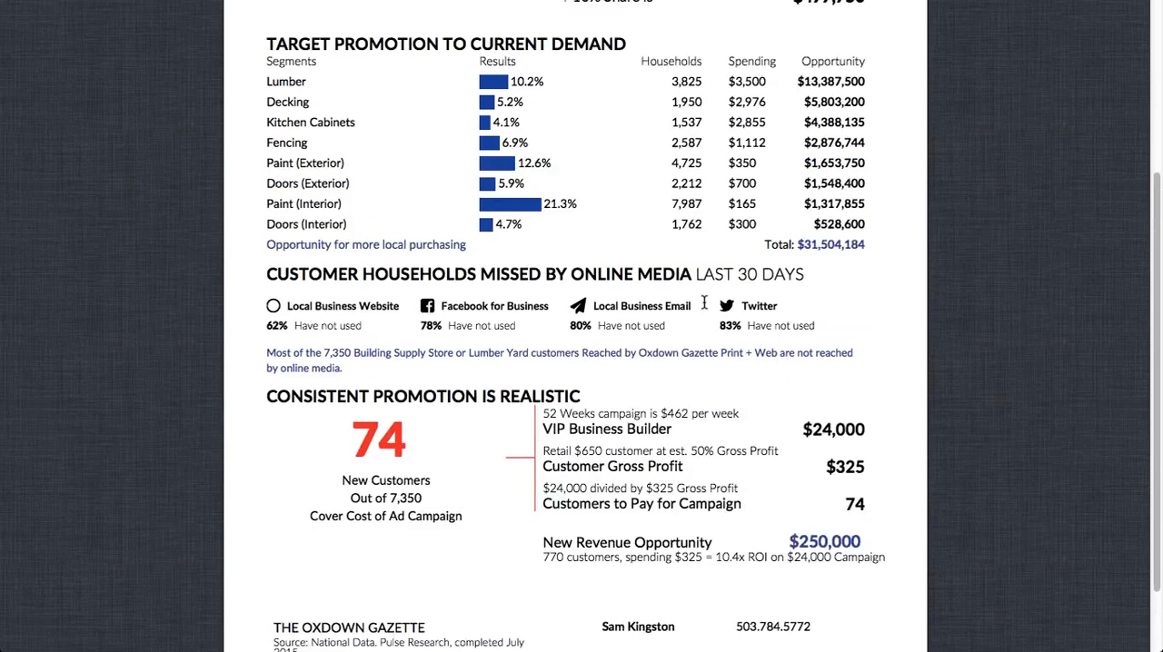
scroll(700, 321, "up", 5)
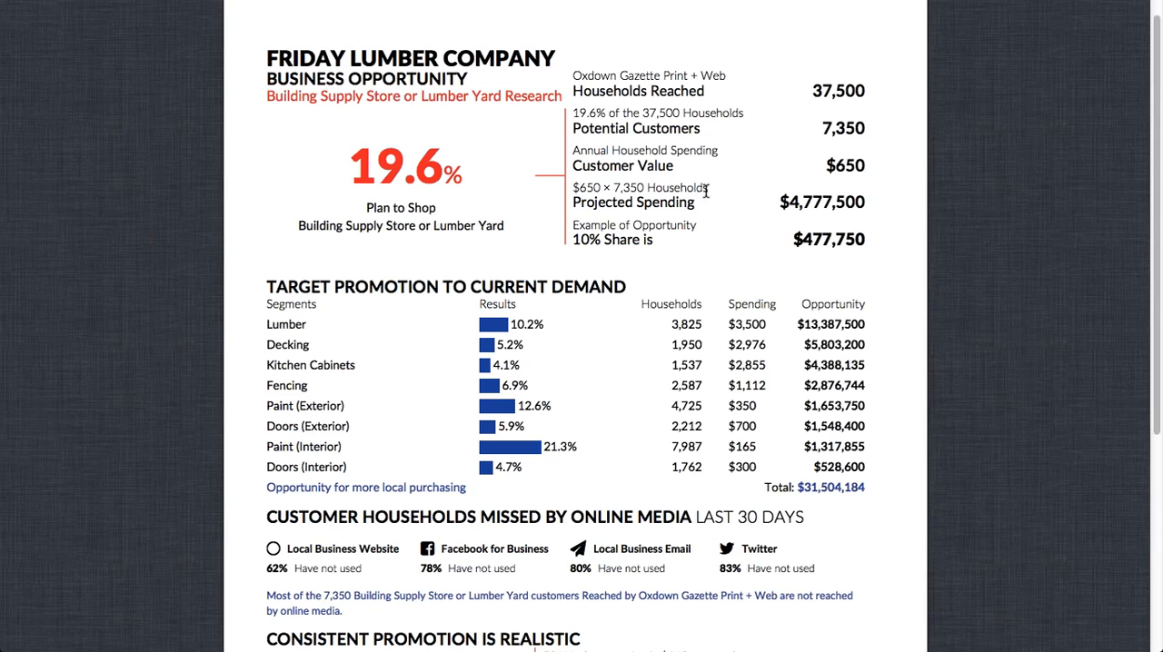
left_click_drag(745, 113, 572, 111)
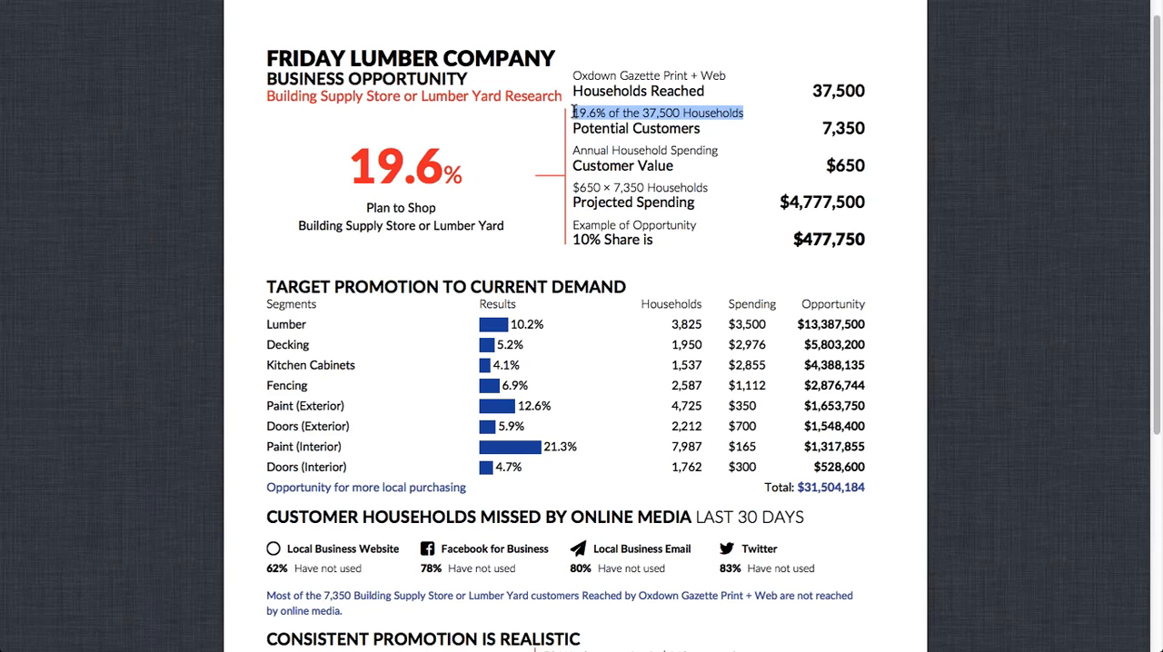